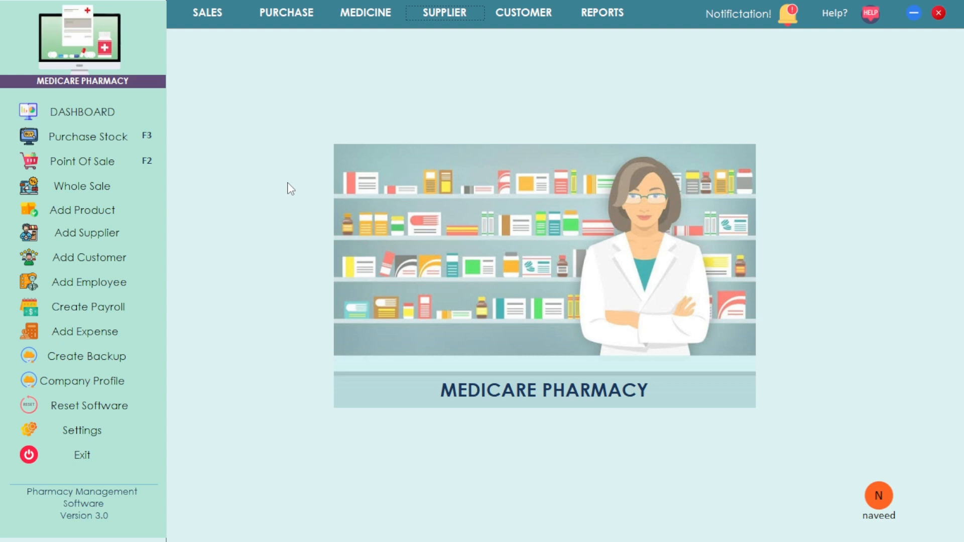
{"action": "key", "text": "F2"}
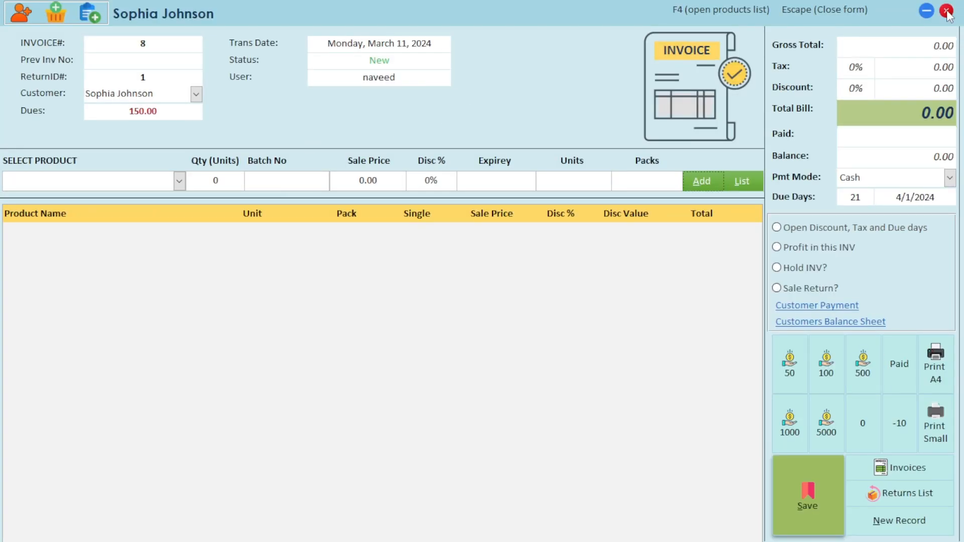
{"action": "left_click", "coordinate": [947, 11]}
{"action": "left_click", "coordinate": [209, 8]}
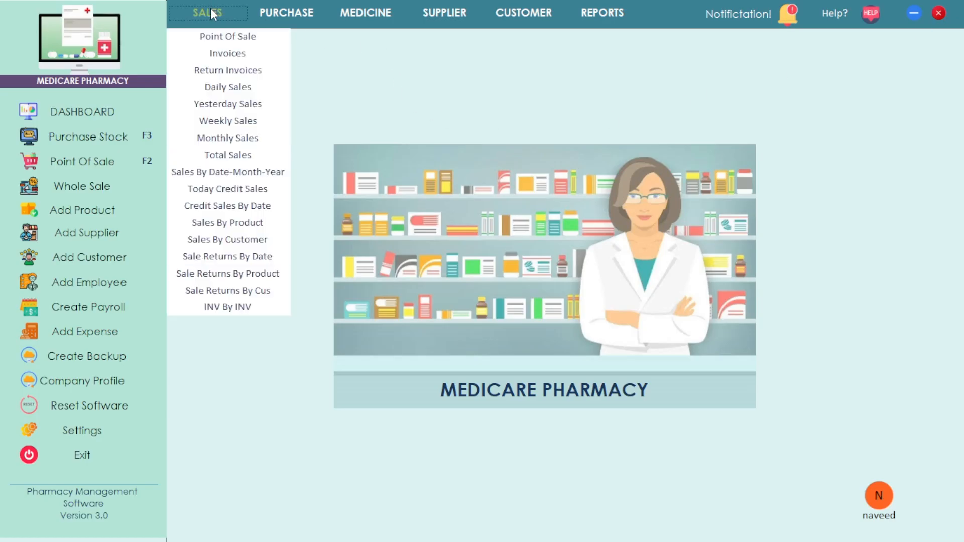
{"action": "left_click", "coordinate": [231, 44]}
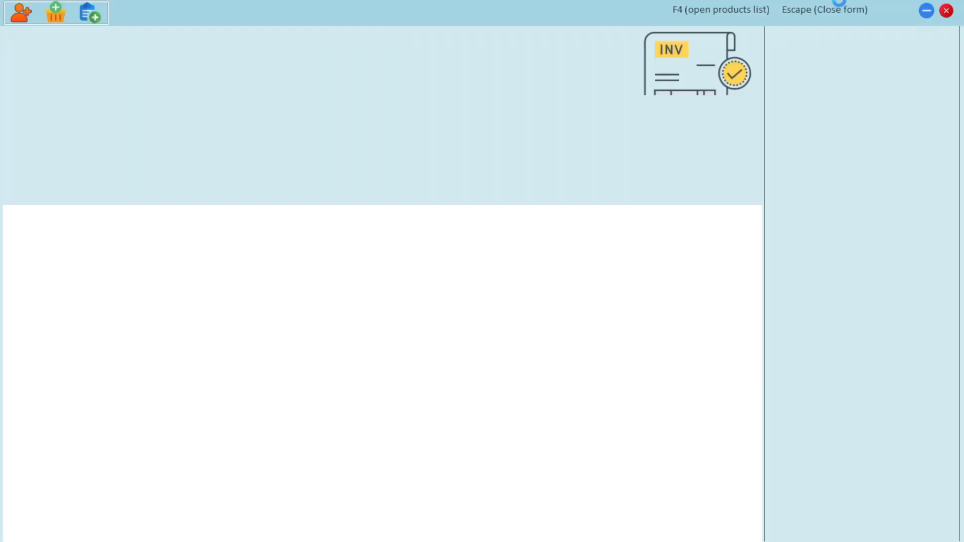
{"action": "left_click", "coordinate": [945, 10]}
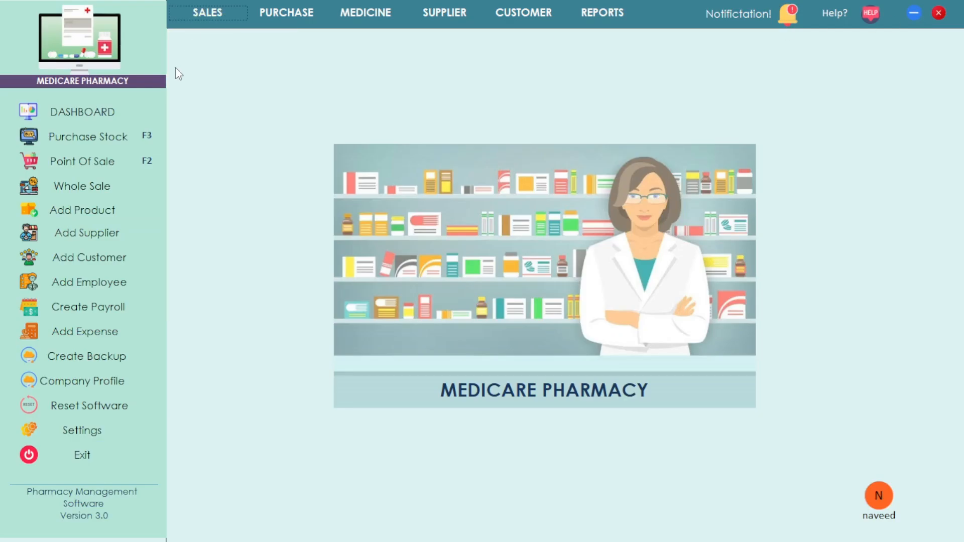
Open the Point Of Sale form and choose a different customer for the new invoice.
{"action": "left_click", "coordinate": [116, 159]}
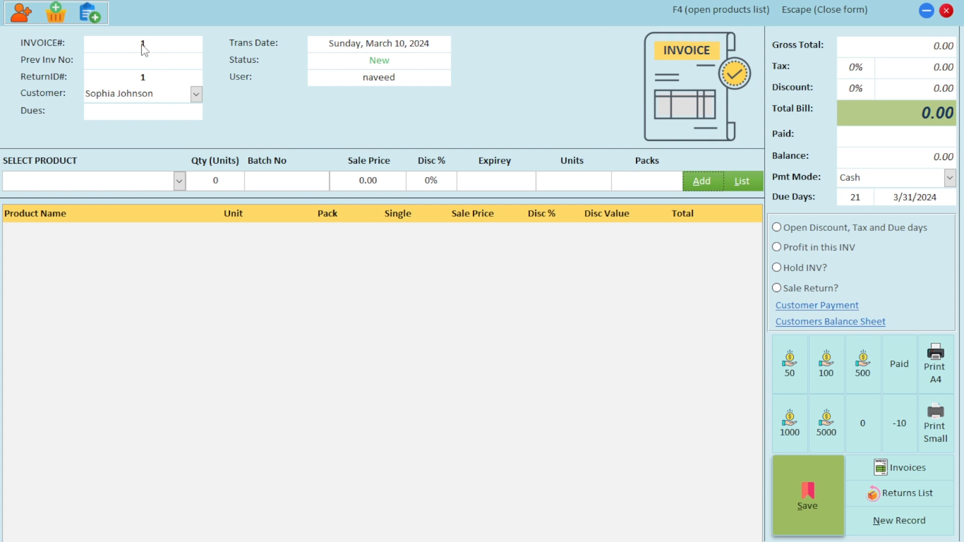
{"action": "left_click", "coordinate": [196, 94]}
{"action": "left_click", "coordinate": [174, 124]}
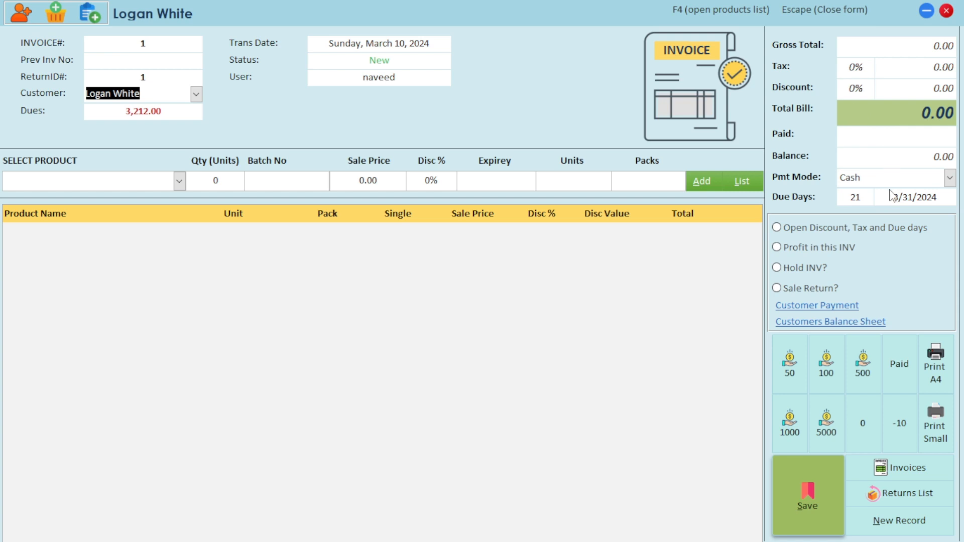
Toggle the Open Discount, Tax and Due days option on the invoice and leave it switched off.
{"action": "left_click_drag", "start_coordinate": [861, 197], "coordinate": [847, 197]}
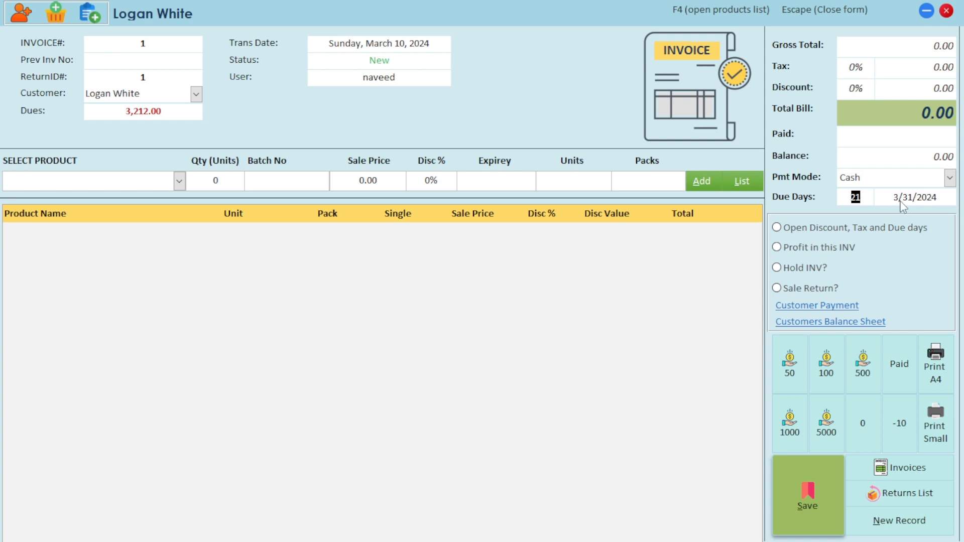
{"action": "left_click", "coordinate": [805, 231]}
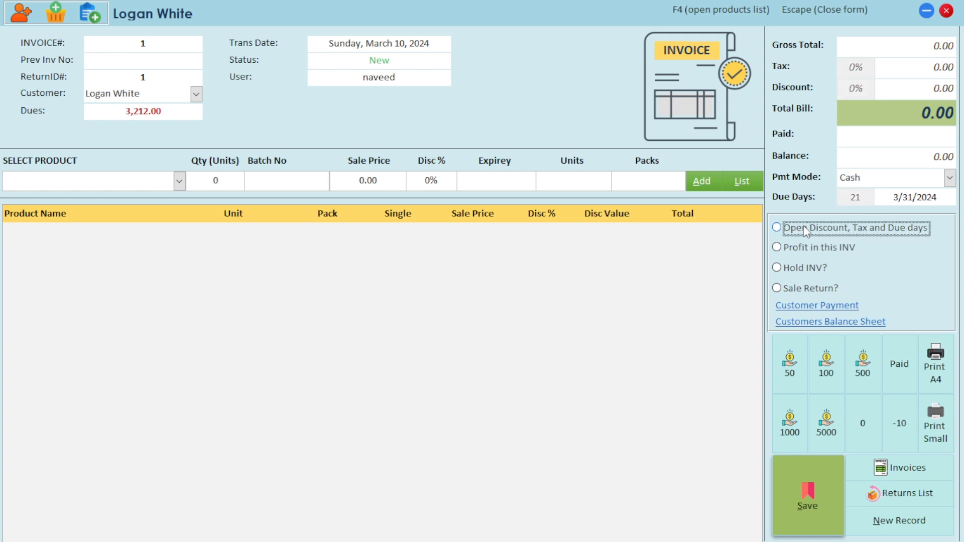
{"action": "left_click", "coordinate": [817, 233]}
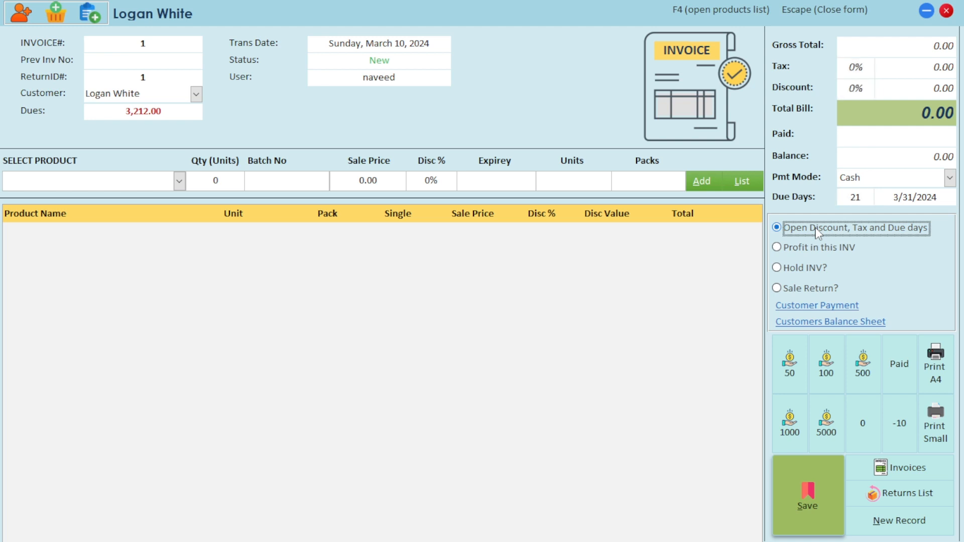
{"action": "left_click", "coordinate": [816, 231]}
{"action": "left_click", "coordinate": [810, 232]}
{"action": "left_click", "coordinate": [811, 232]}
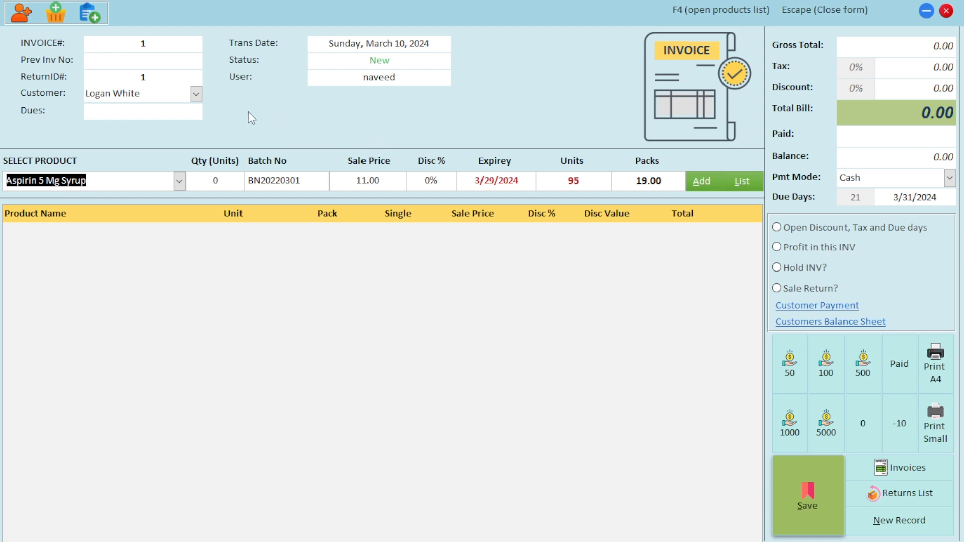
Select the invoice's customer again from the customer list and highlight the outstanding dues.
{"action": "left_click", "coordinate": [196, 94]}
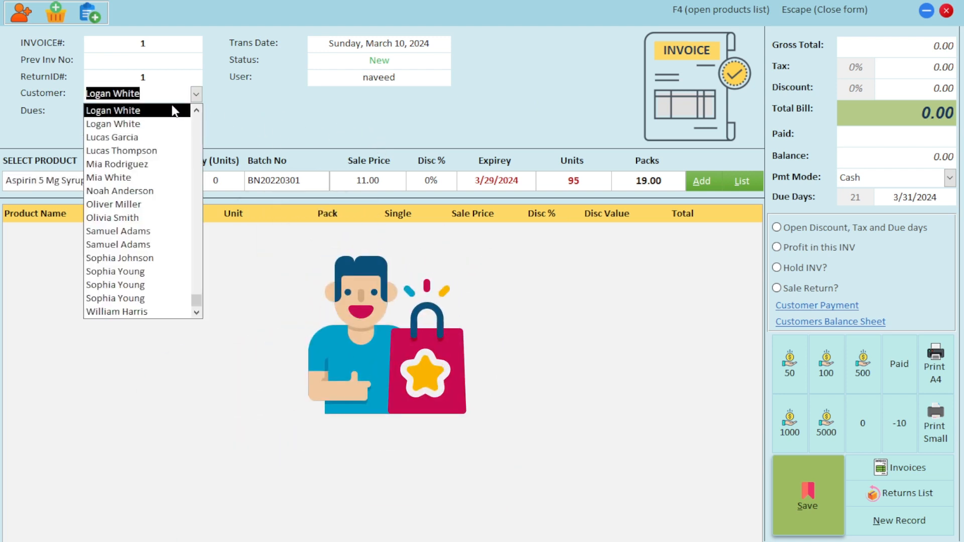
{"action": "left_click", "coordinate": [137, 115]}
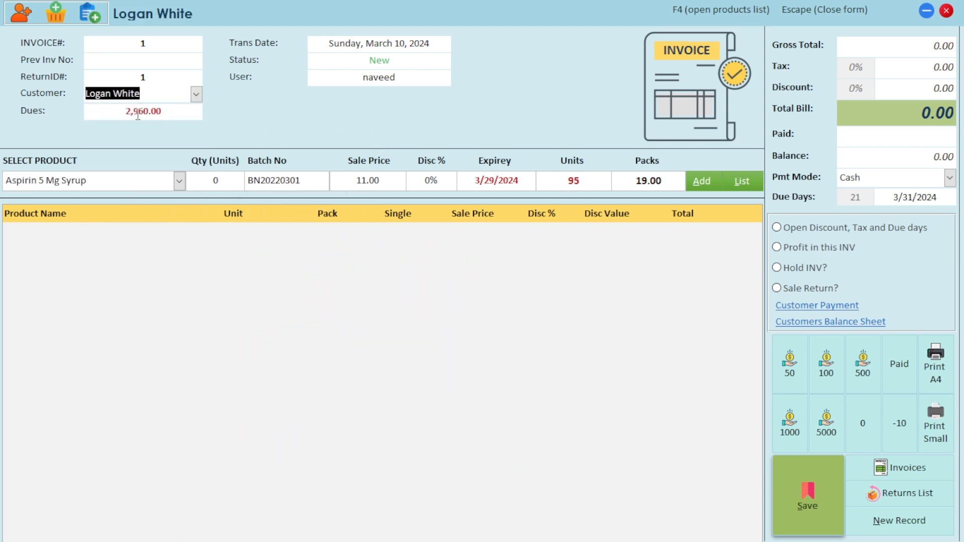
{"action": "left_click", "coordinate": [160, 112]}
{"action": "left_click_drag", "start_coordinate": [161, 112], "coordinate": [114, 111]}
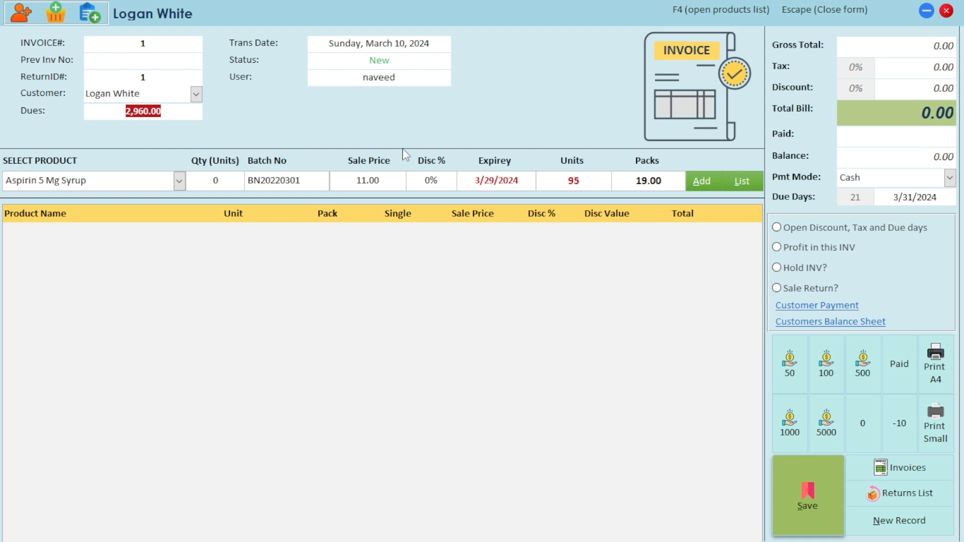
Add Amoxicillin 20 Mg Syrup to the invoice with a quantity of 2 units and a 5% discount.
{"action": "left_click", "coordinate": [179, 179]}
{"action": "scroll", "coordinate": [46, 214], "scroll_direction": "up", "scroll_amount": 1}
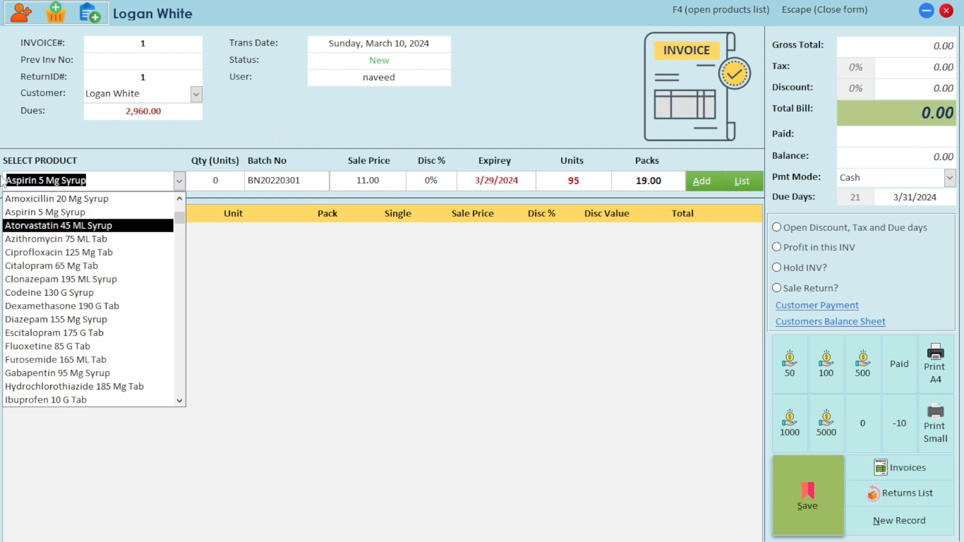
{"action": "left_click", "coordinate": [40, 200]}
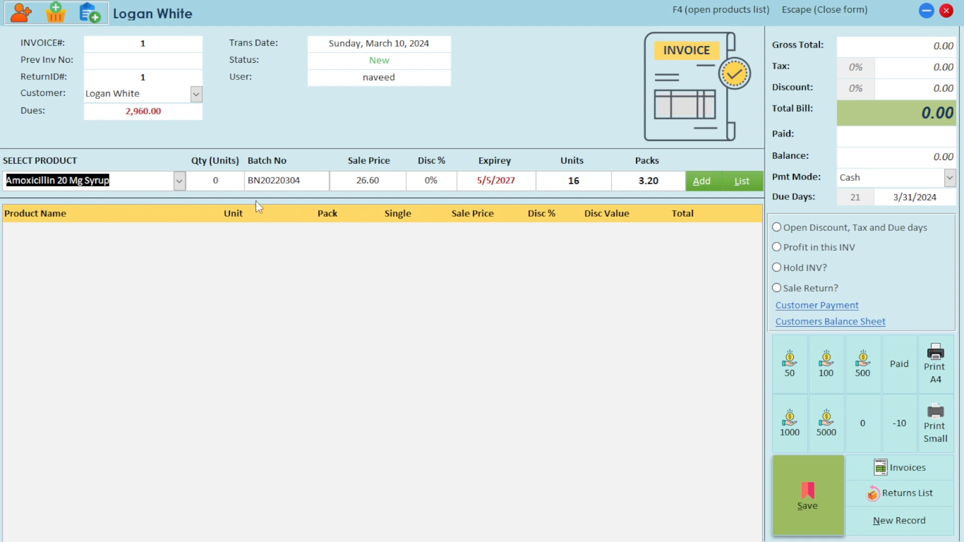
{"action": "left_click", "coordinate": [227, 180]}
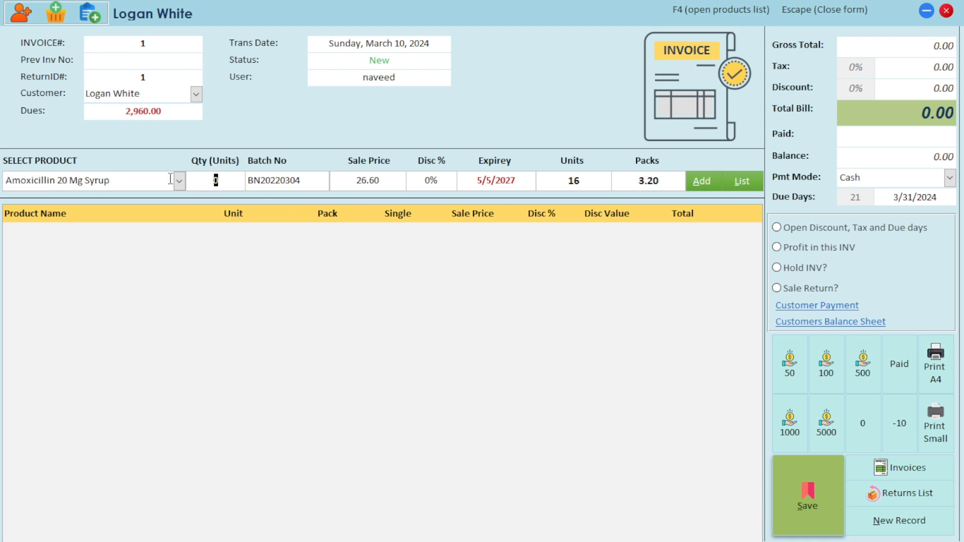
{"action": "type", "text": "2"}
{"action": "left_click", "coordinate": [438, 181]}
{"action": "type", "text": "5"}
{"action": "left_click", "coordinate": [703, 185]}
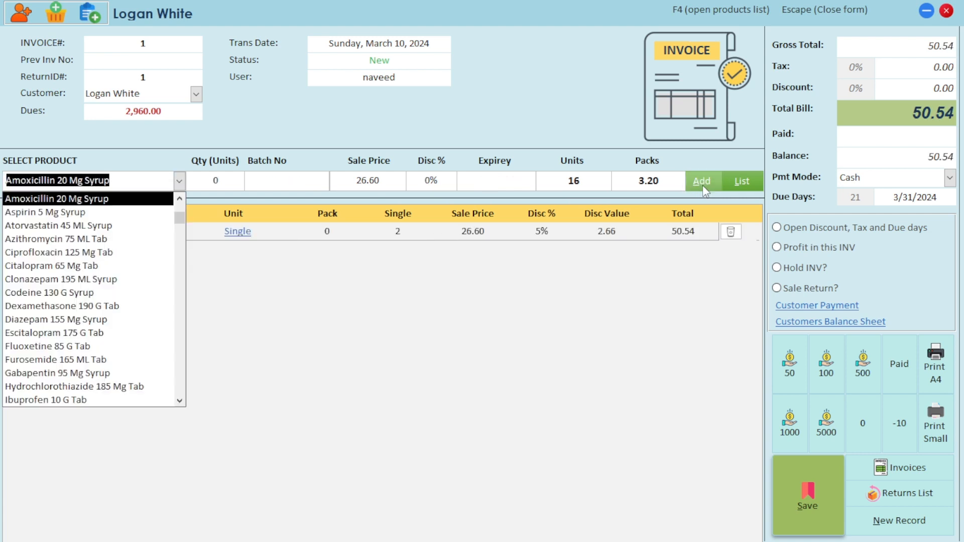
{"action": "left_click", "coordinate": [412, 279]}
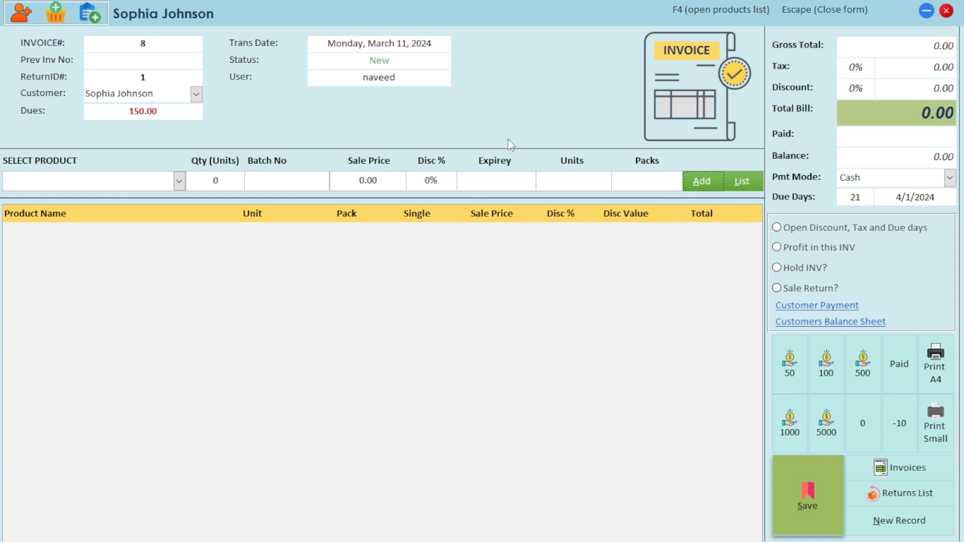
Open the sale products list and look through the medicines with their prices and stock quantities.
{"action": "left_click", "coordinate": [747, 184]}
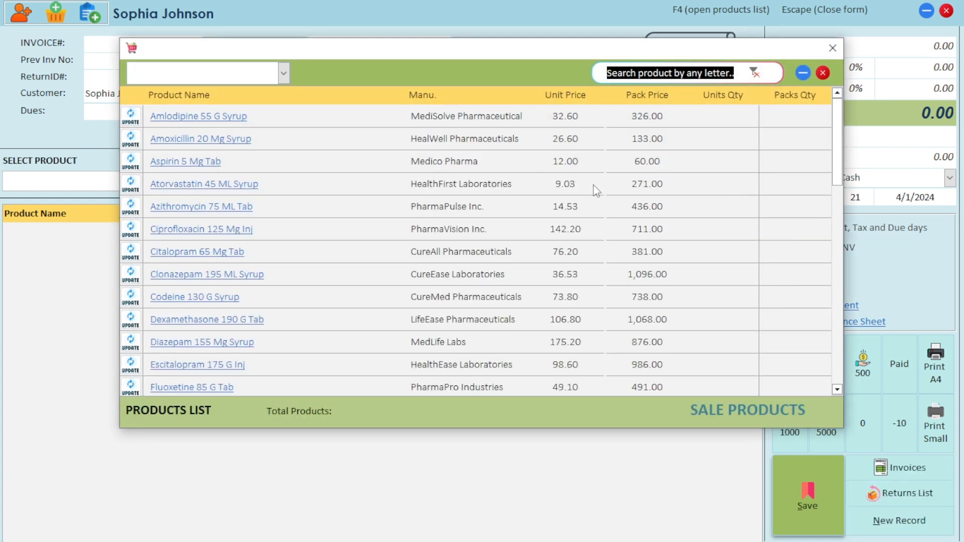
{"action": "left_click", "coordinate": [832, 50]}
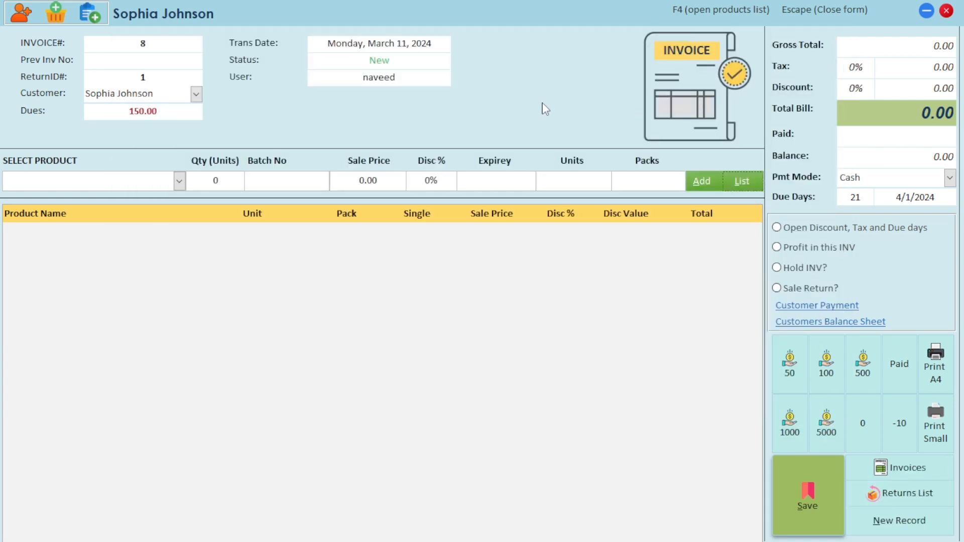
{"action": "key", "text": "F4"}
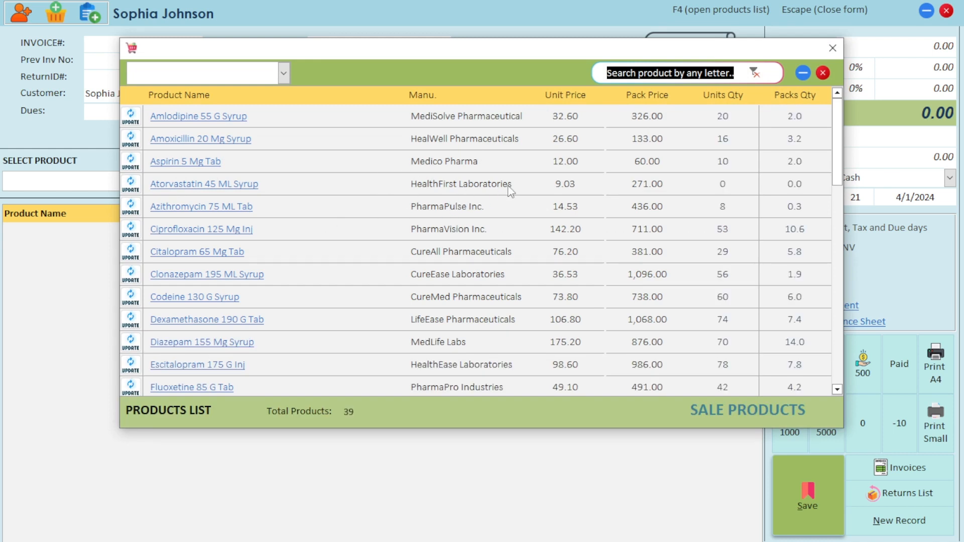
{"action": "scroll", "coordinate": [482, 189], "scroll_direction": "down", "scroll_amount": 4}
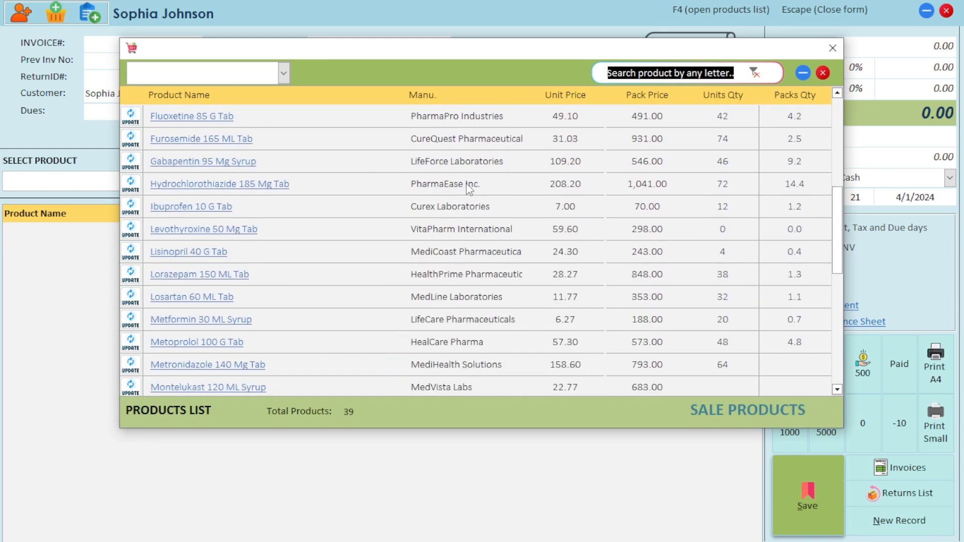
{"action": "scroll", "coordinate": [468, 189], "scroll_direction": "up", "scroll_amount": 2}
{"action": "scroll", "coordinate": [469, 188], "scroll_direction": "up", "scroll_amount": 2}
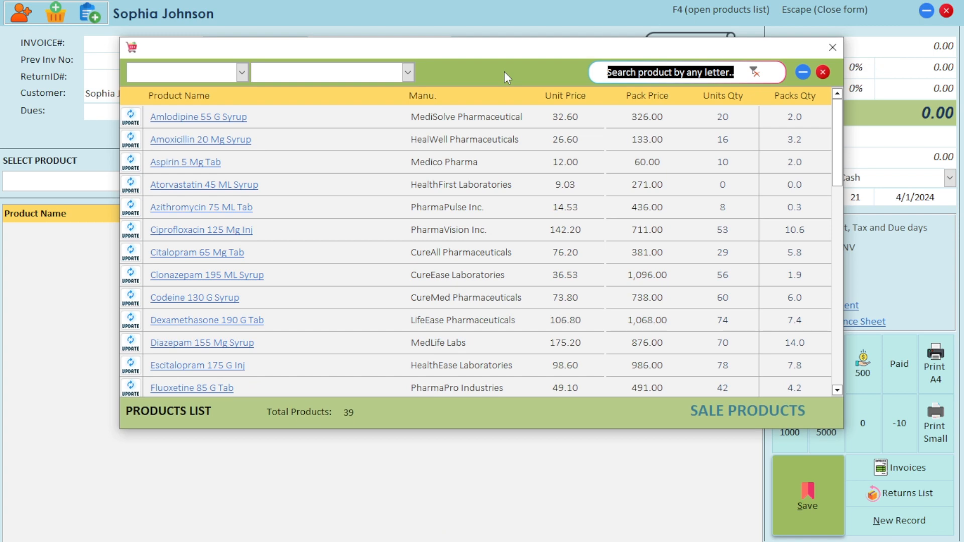
Search the products list for "amd", shorten the search to "am" and clear it.
{"action": "type", "text": "amd"}
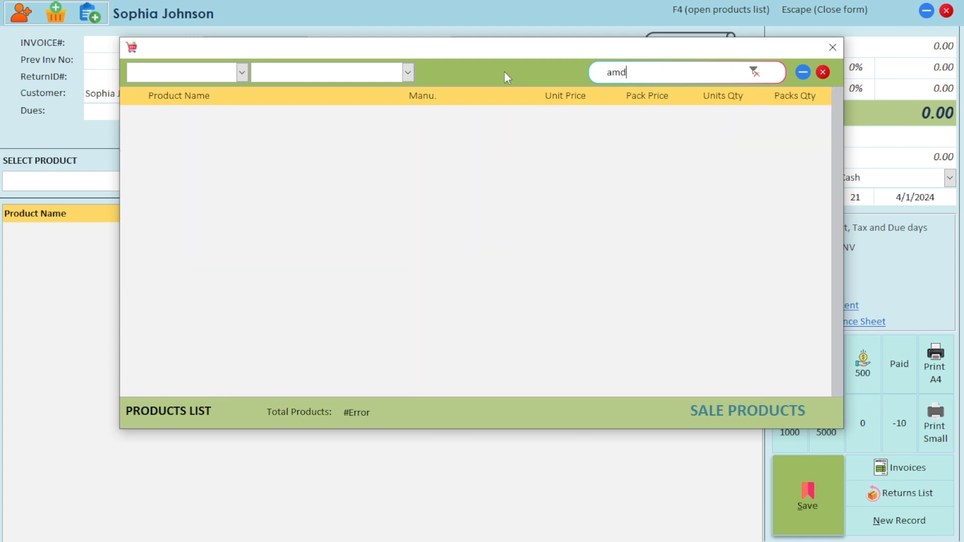
{"action": "key", "text": "BackSpace"}
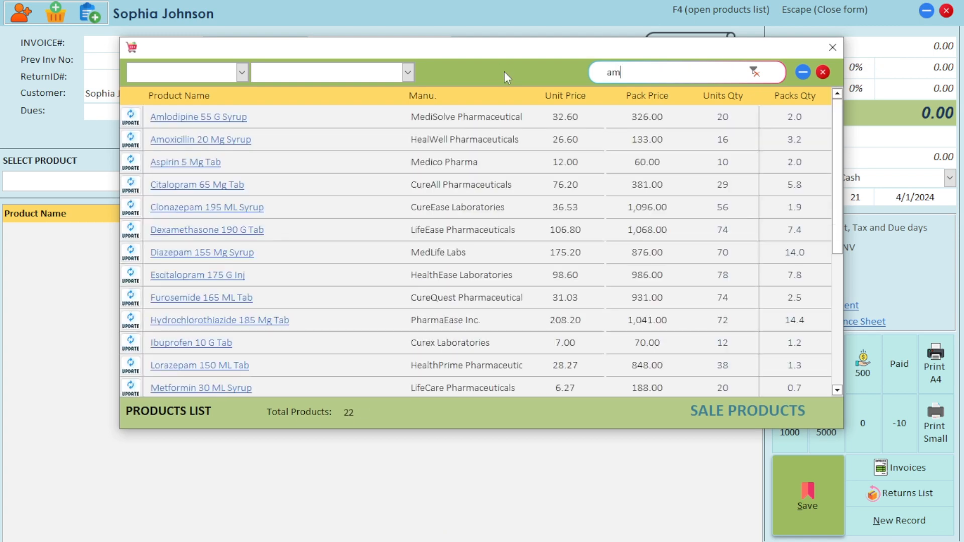
{"action": "key", "text": "BackSpace"}
{"action": "key", "text": "BackSpace"}
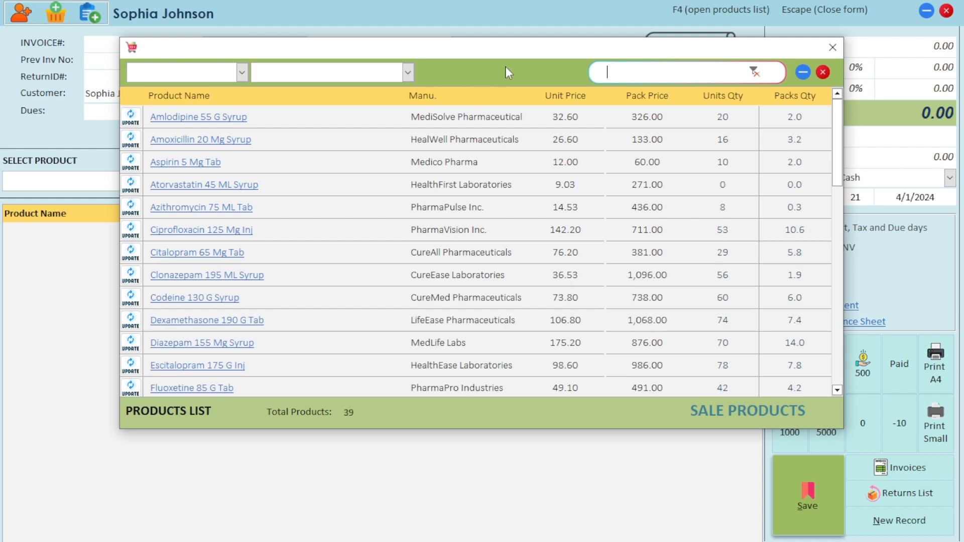
Search the products list for "feve" and clear the search text again.
{"action": "type", "text": "feve"}
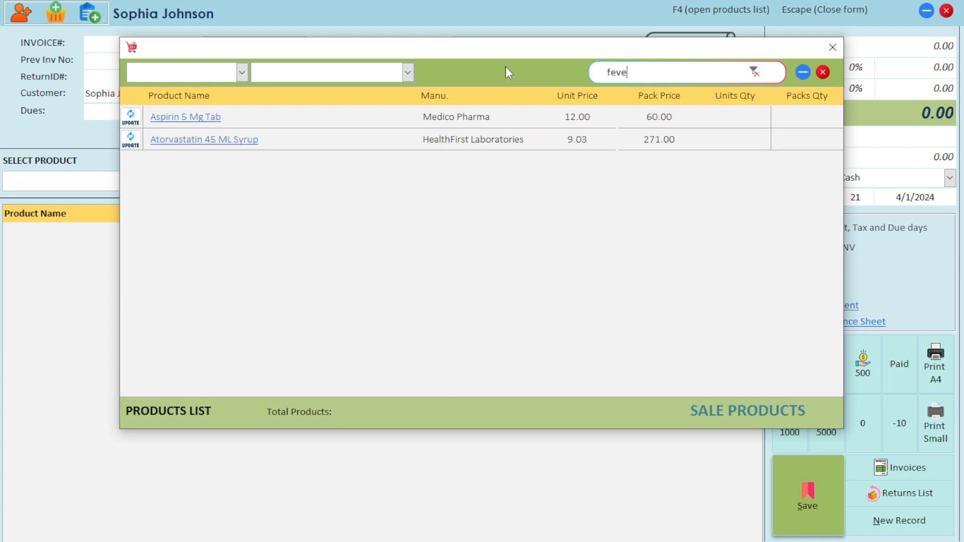
{"action": "key", "text": "BackSpace"}
{"action": "key", "text": "BackSpace"}
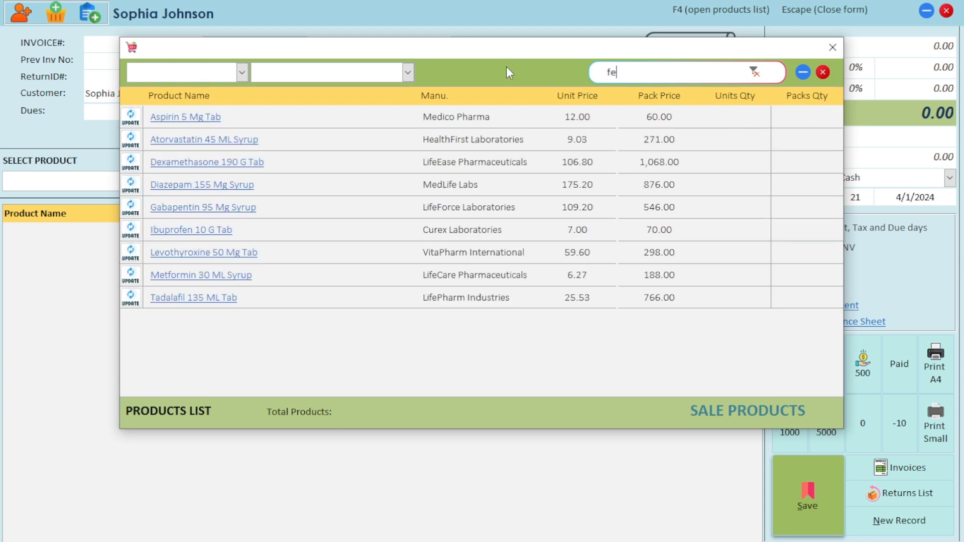
{"action": "key", "text": "BackSpace"}
{"action": "key", "text": "BackSpace"}
Filter the products list by the manufacturers Medico Pharma, Curex Laboratories and HealWell Pharmaceuticals in turn, and reset the filter.
{"action": "left_click", "coordinate": [407, 72]}
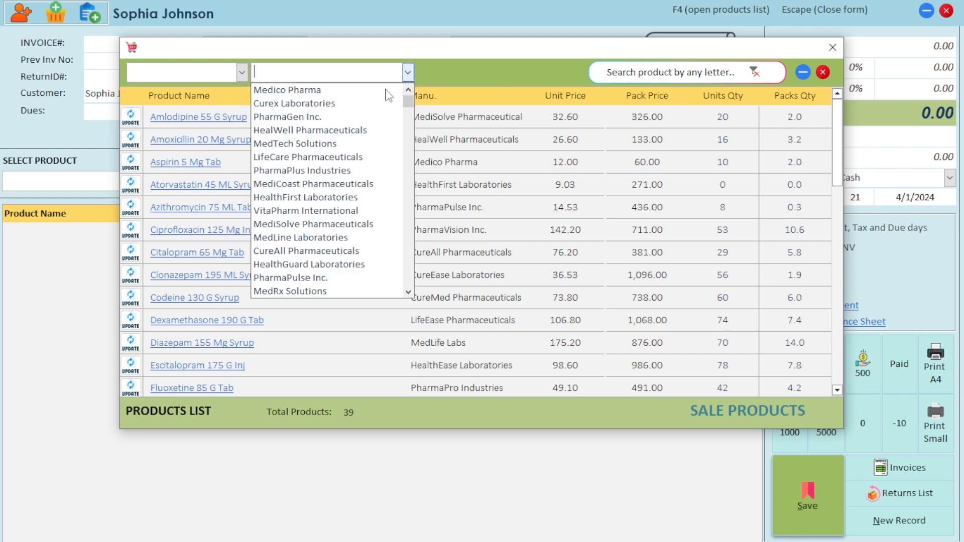
{"action": "left_click", "coordinate": [397, 90]}
{"action": "left_click", "coordinate": [408, 71]}
{"action": "left_click", "coordinate": [374, 103]}
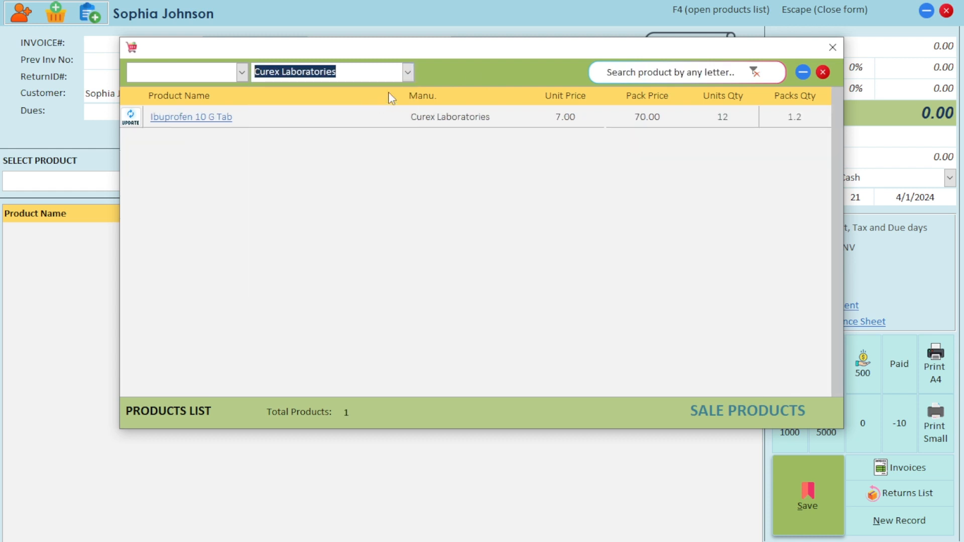
{"action": "left_click", "coordinate": [407, 72]}
{"action": "left_click", "coordinate": [371, 130]}
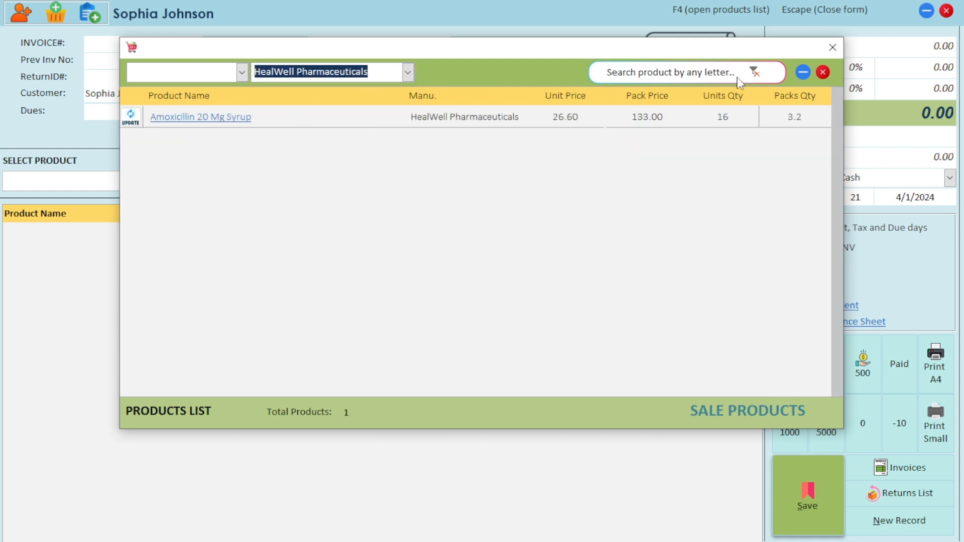
{"action": "left_click", "coordinate": [754, 72]}
Filter the products list by the types Inj, Syrup and Tab in turn, and reset the filter.
{"action": "left_click", "coordinate": [240, 73]}
{"action": "left_click", "coordinate": [218, 93]}
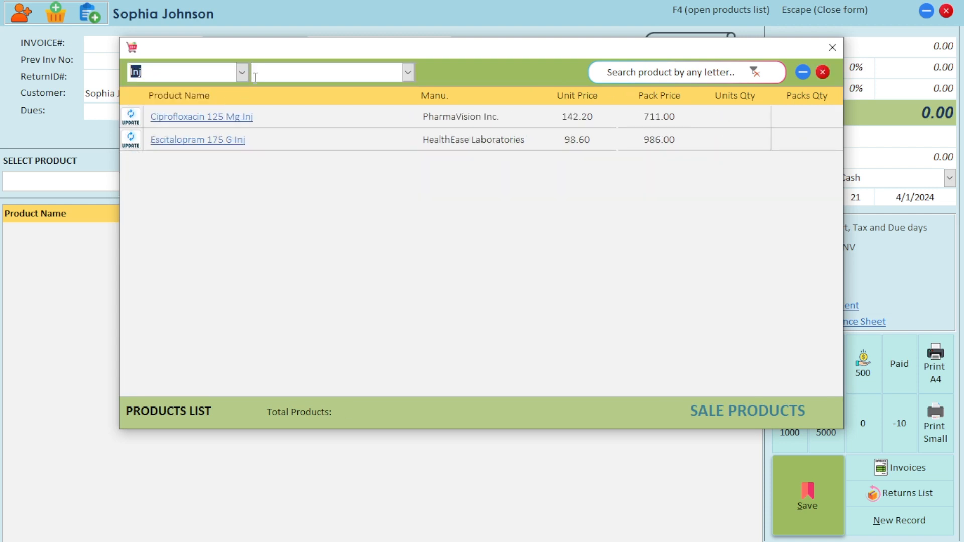
{"action": "left_click", "coordinate": [242, 71]}
{"action": "left_click", "coordinate": [213, 104]}
{"action": "left_click", "coordinate": [241, 72]}
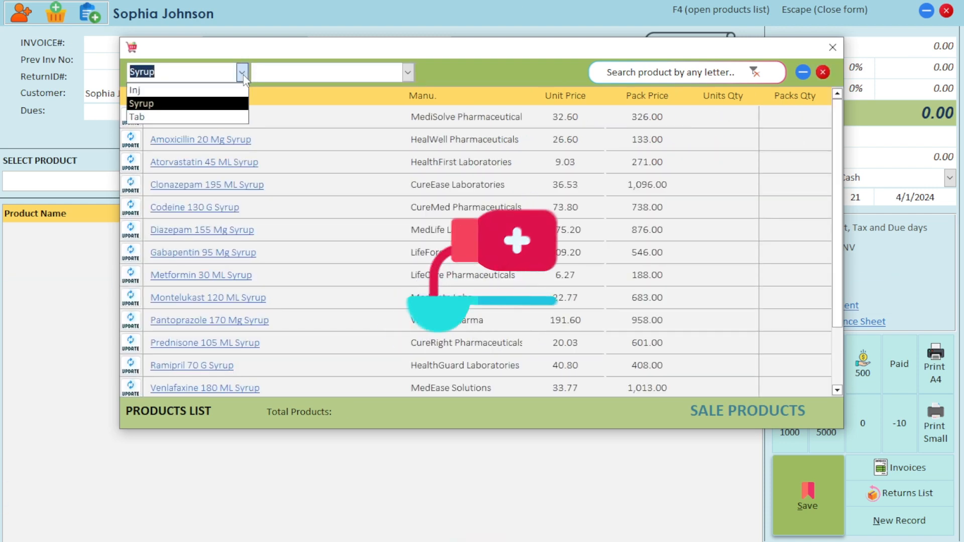
{"action": "left_click", "coordinate": [212, 116]}
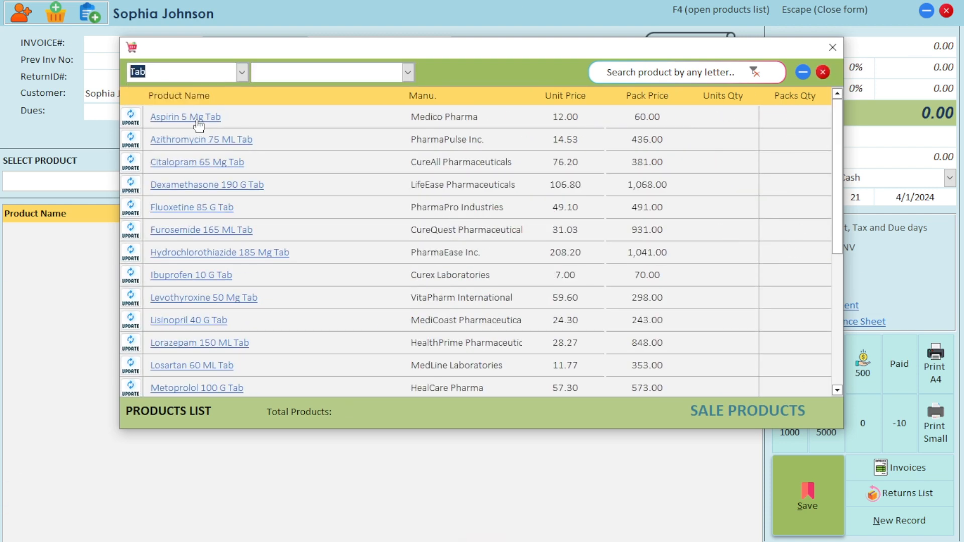
{"action": "left_click", "coordinate": [754, 71]}
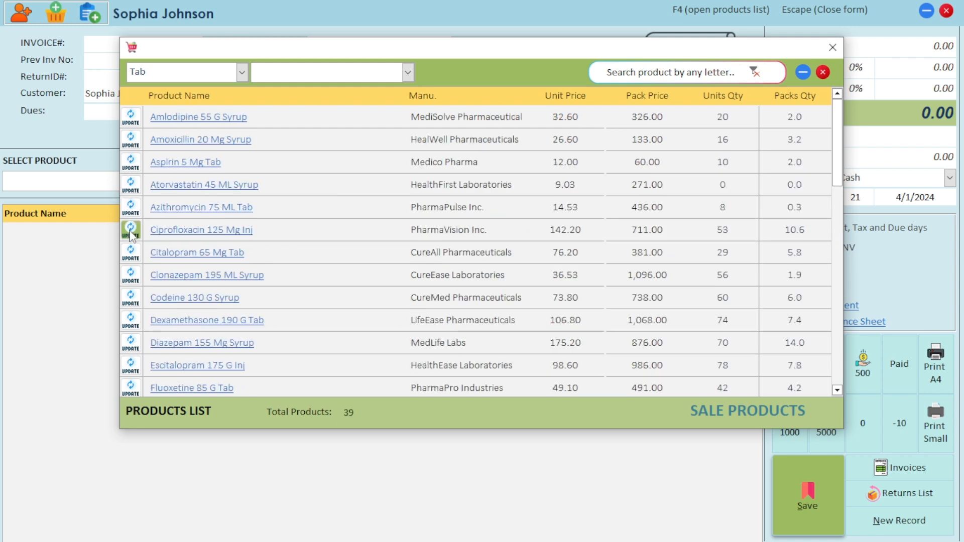
Open the product details of Azithromycin 75 ML Tab from the products list and close them again.
{"action": "left_click", "coordinate": [131, 210]}
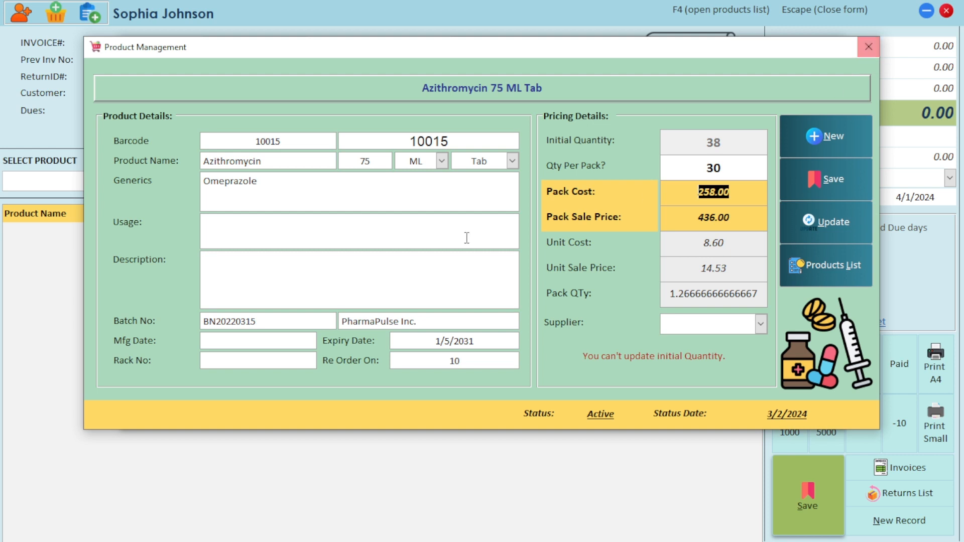
{"action": "left_click", "coordinate": [868, 48]}
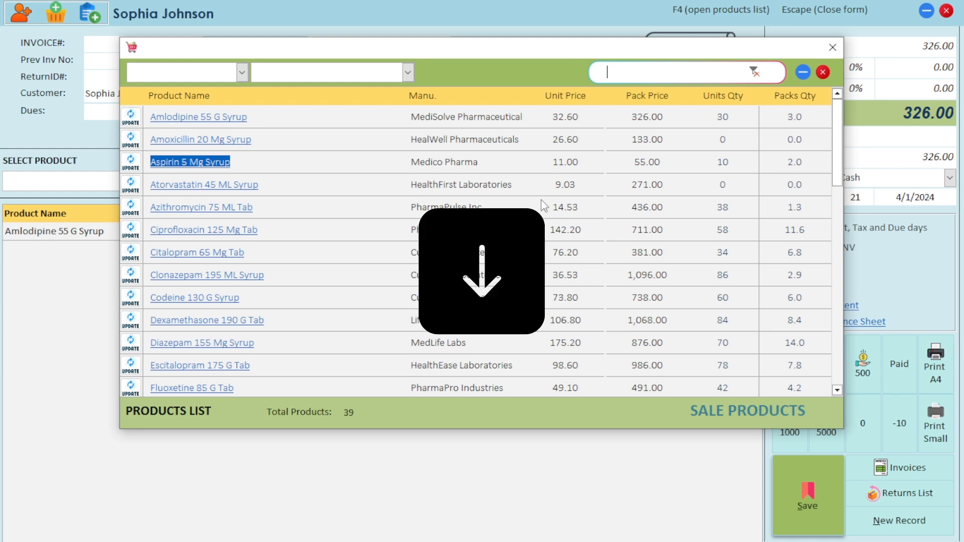
Move the selection up and down the first six rows of the products list and choose Amoxicillin 20 Mg Syrup.
{"action": "key", "text": "Down"}
{"action": "key", "text": "Down"}
{"action": "key", "text": "Down"}
{"action": "key", "text": "Return"}
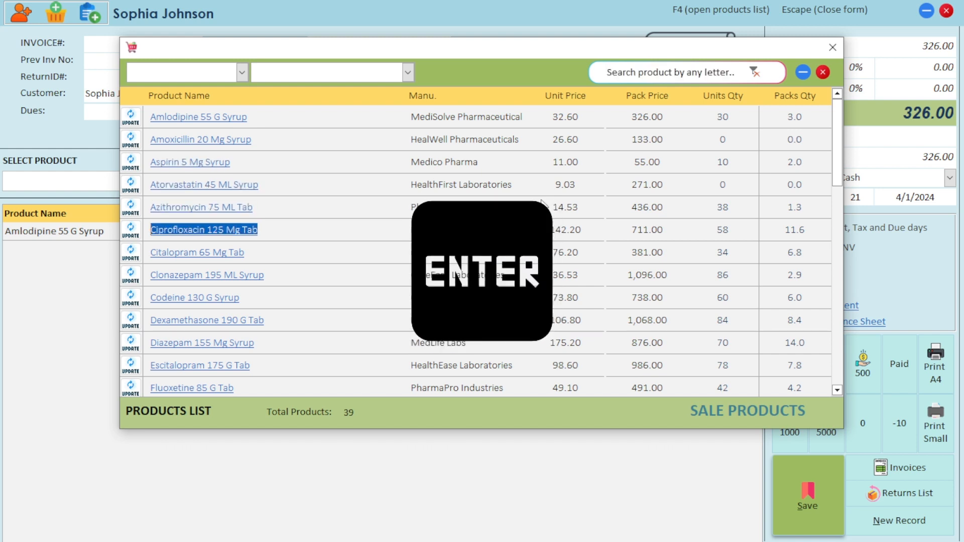
{"action": "key", "text": "Up"}
{"action": "key", "text": "Up"}
{"action": "key", "text": "Up"}
{"action": "key", "text": "Up"}
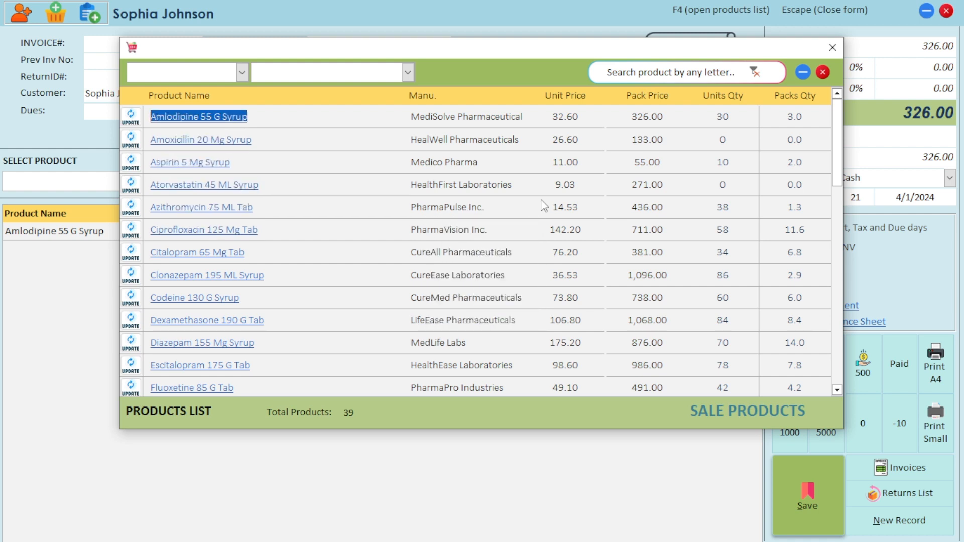
{"action": "key", "text": "Down"}
{"action": "key", "text": "Down"}
{"action": "key", "text": "Down"}
{"action": "key", "text": "Down"}
{"action": "key", "text": "Up"}
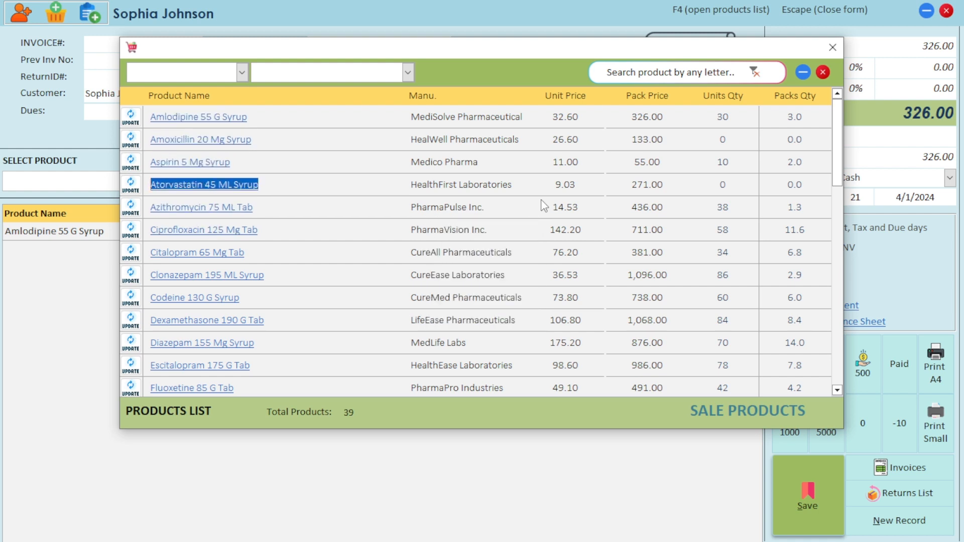
{"action": "key", "text": "Down"}
{"action": "key", "text": "Up"}
{"action": "key", "text": "Up"}
{"action": "key", "text": "Up"}
{"action": "key", "text": "Up"}
{"action": "key", "text": "Down"}
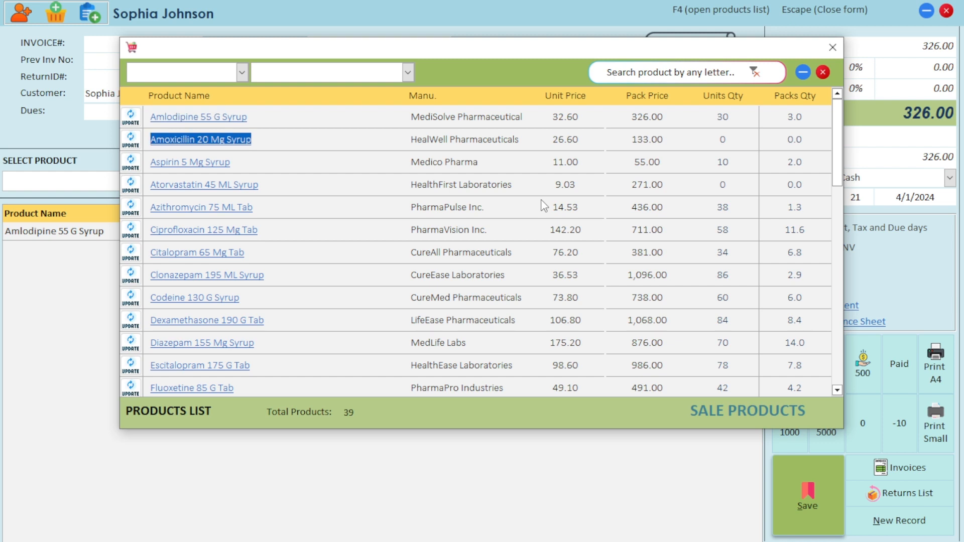
{"action": "key", "text": "Return"}
{"action": "key", "text": "Return"}
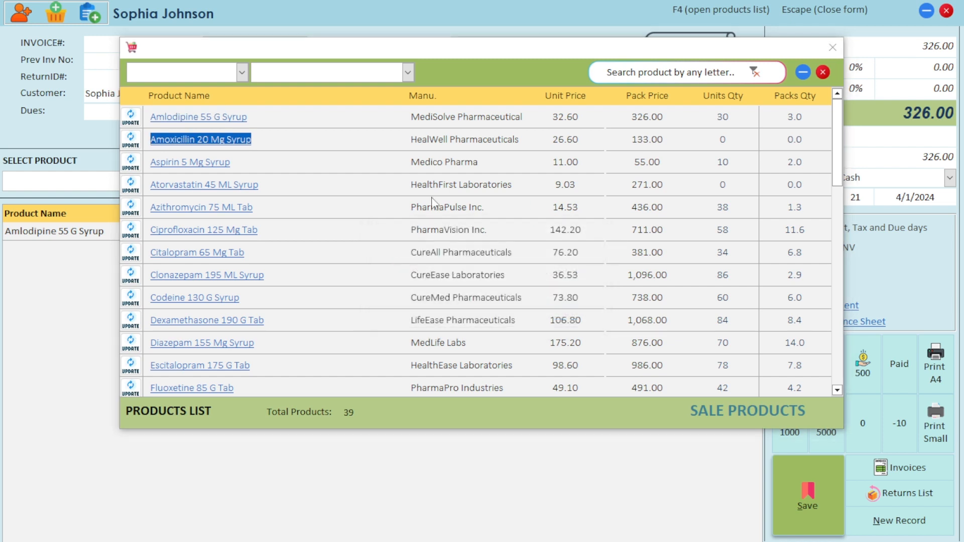
Try to add Aspirin 5 Mg Syrup, Amlodipine 55 G Syrup and Amoxicillin 20 Mg Syrup to the invoice in turn.
{"action": "left_click", "coordinate": [219, 167]}
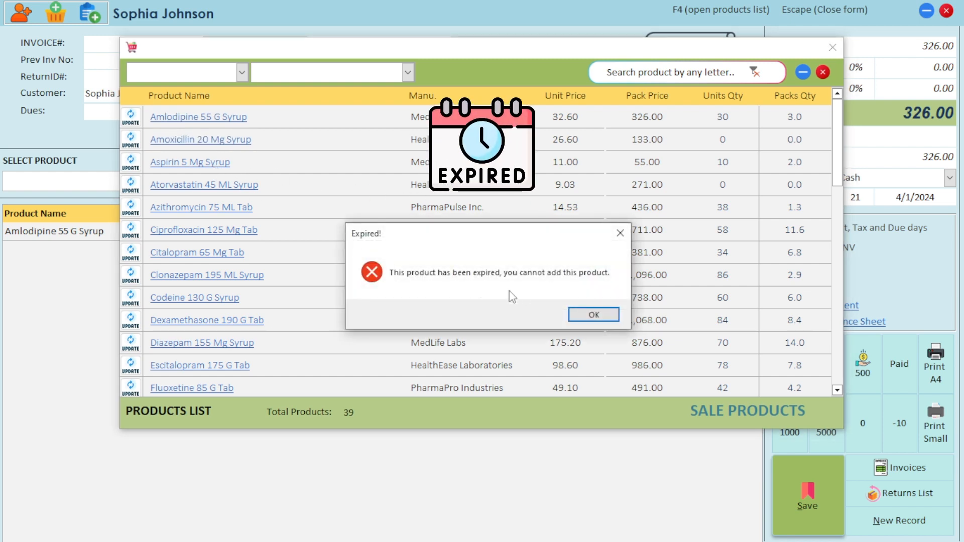
{"action": "left_click", "coordinate": [586, 316]}
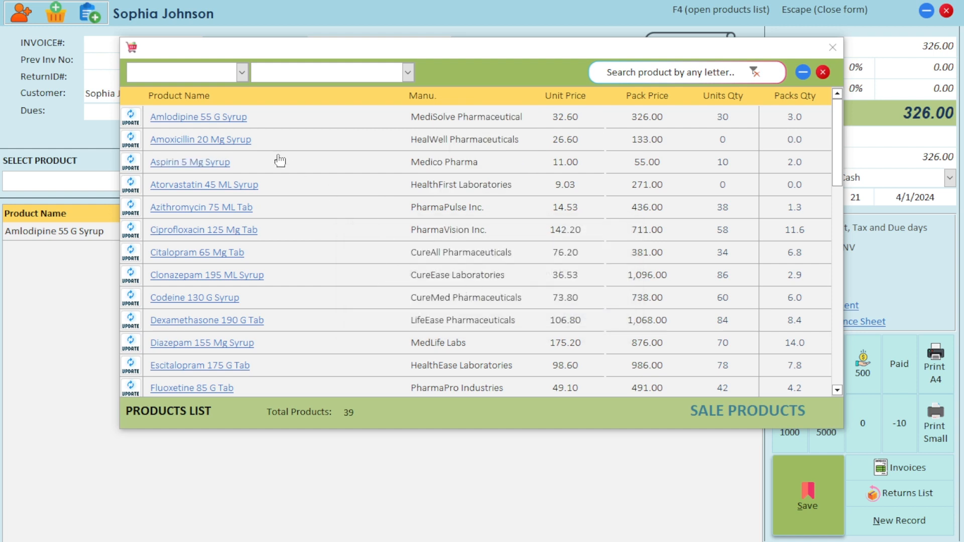
{"action": "left_click", "coordinate": [223, 123]}
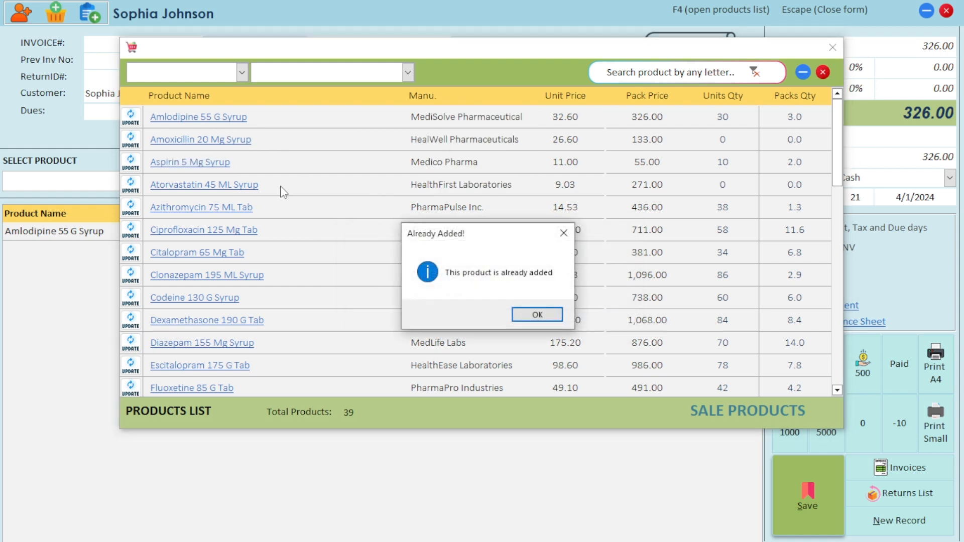
{"action": "left_click", "coordinate": [525, 313]}
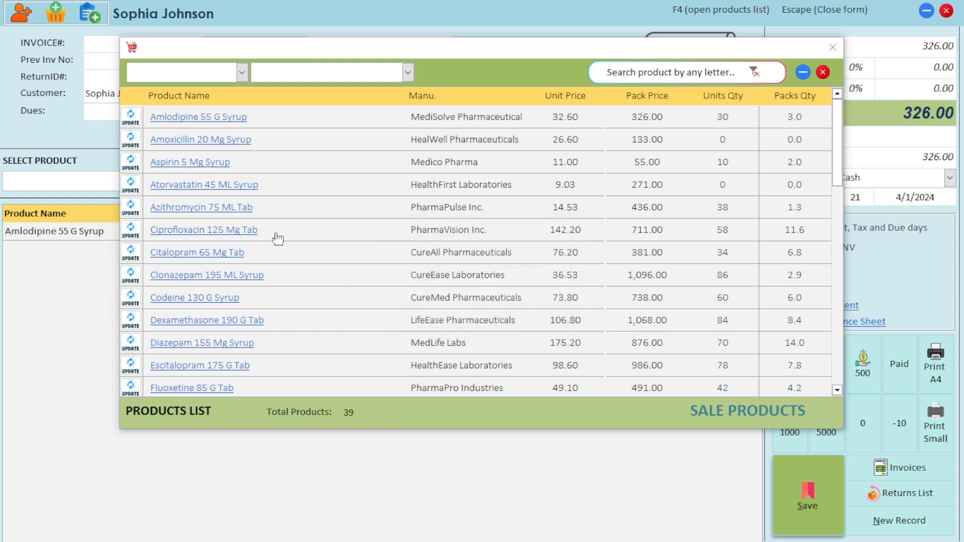
{"action": "left_click", "coordinate": [231, 145]}
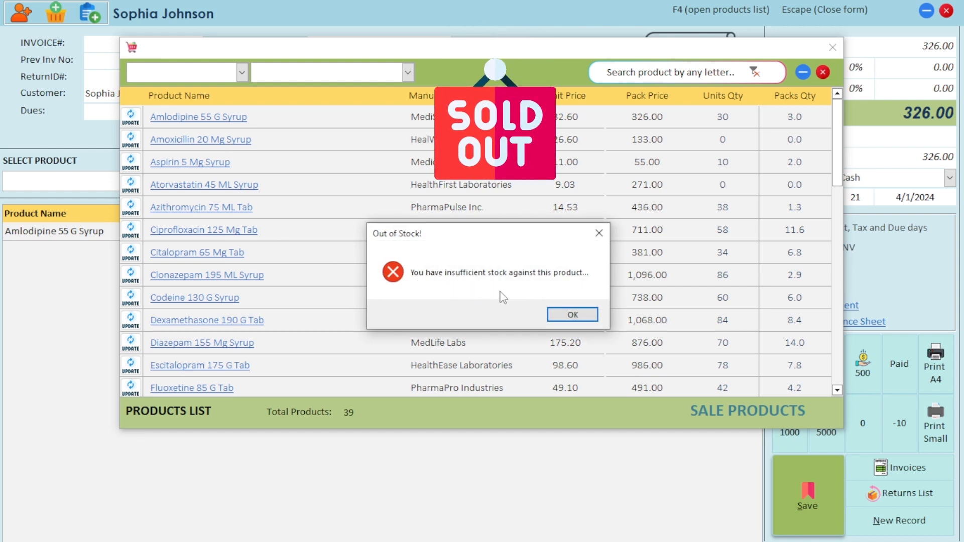
{"action": "left_click", "coordinate": [572, 314]}
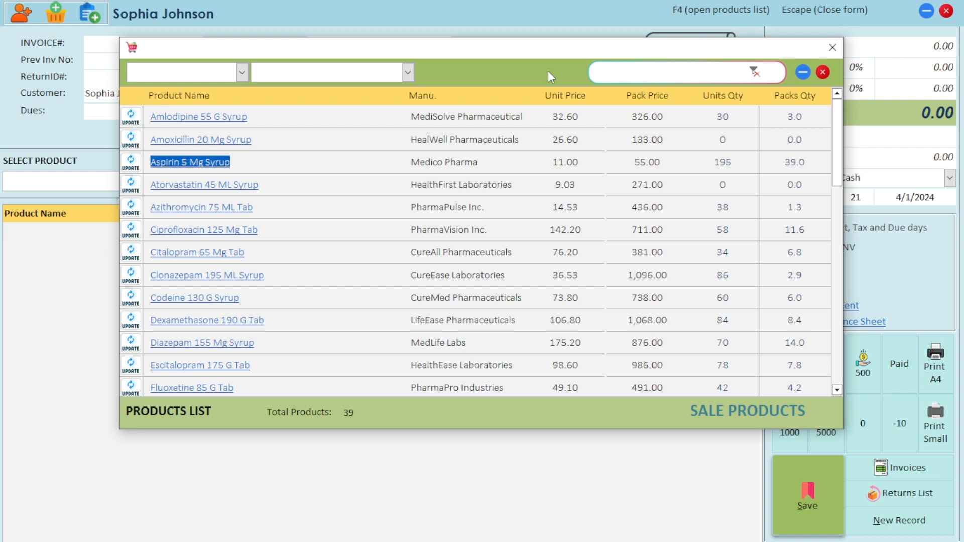
Move the selection through the top rows of the products list and open the add-to-cart form for Aspirin 5 Mg Syrup.
{"action": "key", "text": "Down"}
{"action": "key", "text": "Down"}
{"action": "key", "text": "Down"}
{"action": "key", "text": "Down"}
{"action": "key", "text": "Down"}
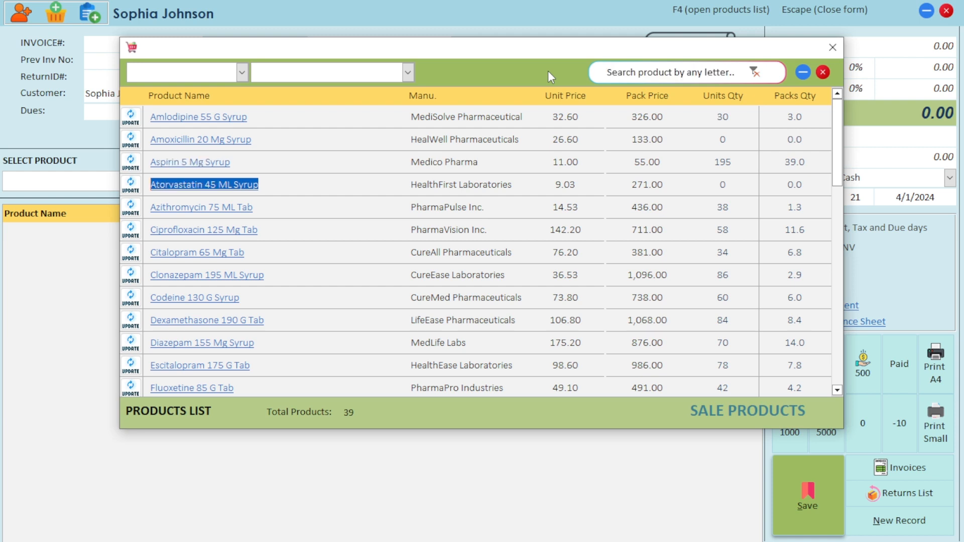
{"action": "key", "text": "Up"}
{"action": "key", "text": "Up"}
{"action": "key", "text": "Up"}
{"action": "key", "text": "Up"}
{"action": "key", "text": "Up"}
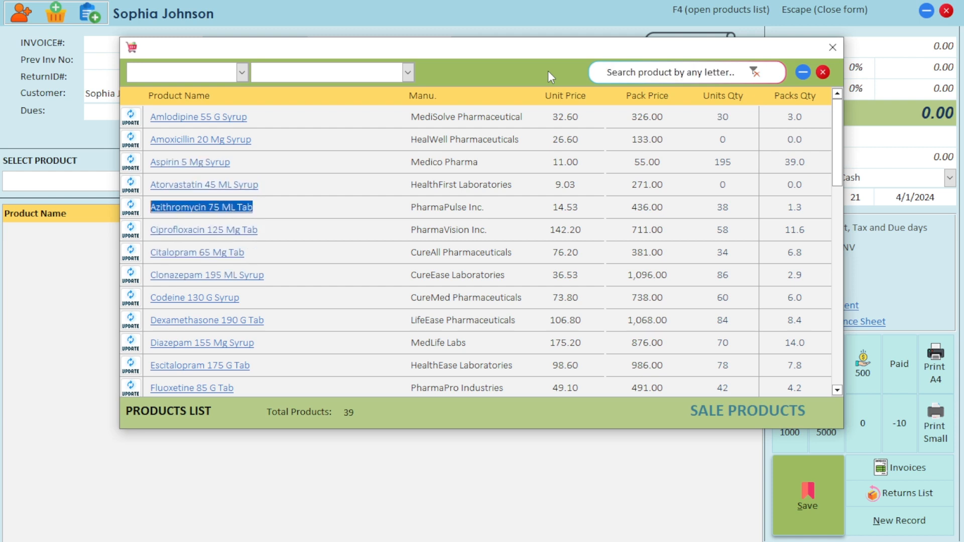
{"action": "key", "text": "Down"}
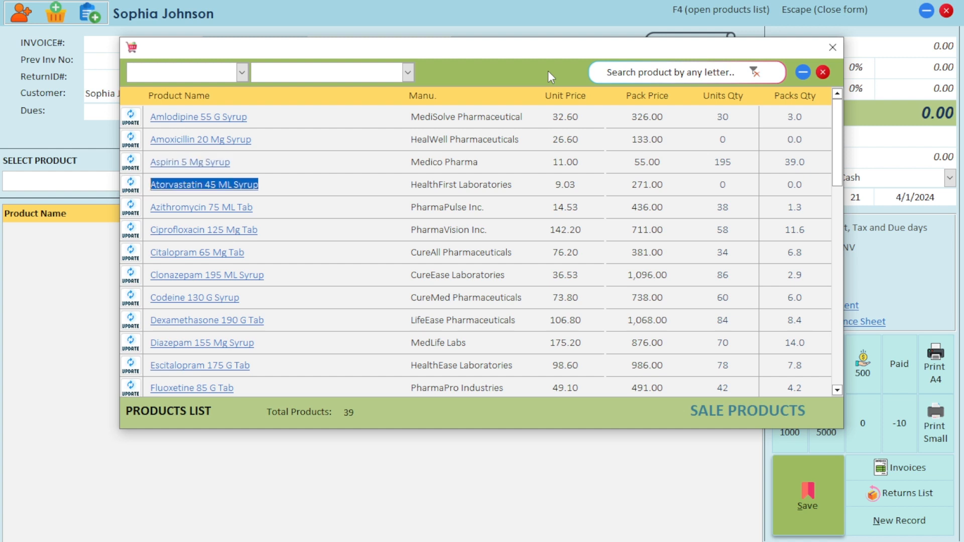
{"action": "key", "text": "Up"}
{"action": "key", "text": "Up"}
{"action": "key", "text": "Down"}
{"action": "key", "text": "Return"}
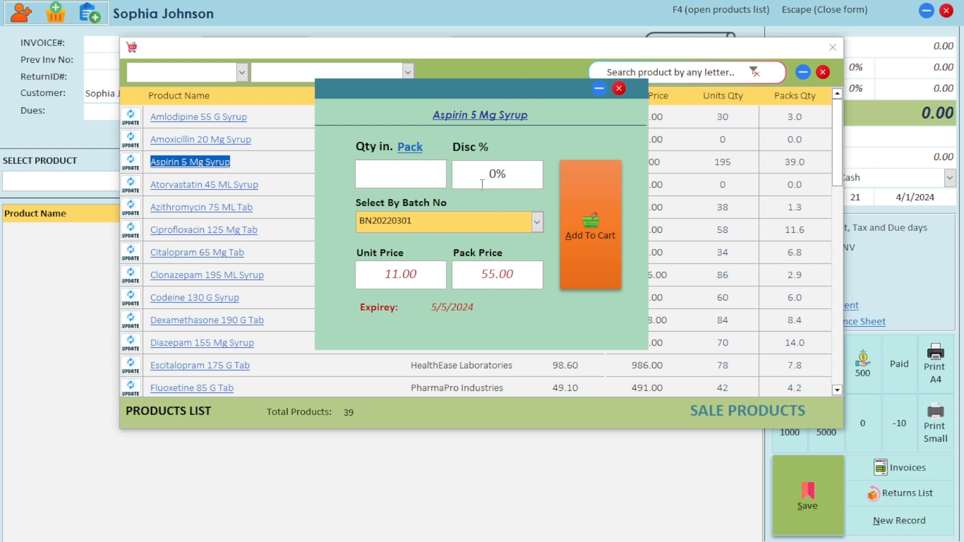
Switch the Aspirin 5 Mg Syrup sale to Batch2 and back to batch BN20220301, checking its unit and pack prices.
{"action": "left_click_drag", "start_coordinate": [511, 174], "coordinate": [483, 171]}
{"action": "left_click", "coordinate": [536, 222]}
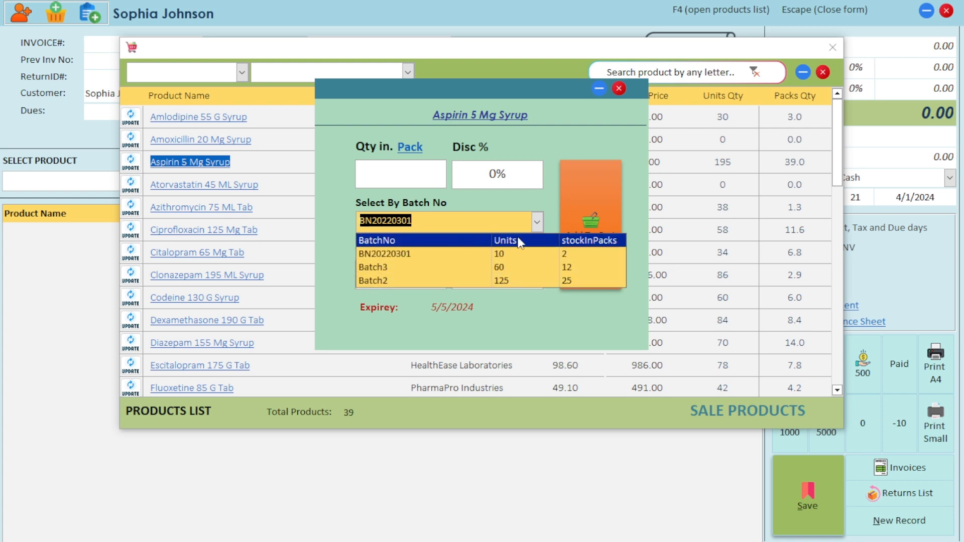
{"action": "left_click", "coordinate": [382, 280]}
{"action": "left_click", "coordinate": [538, 221]}
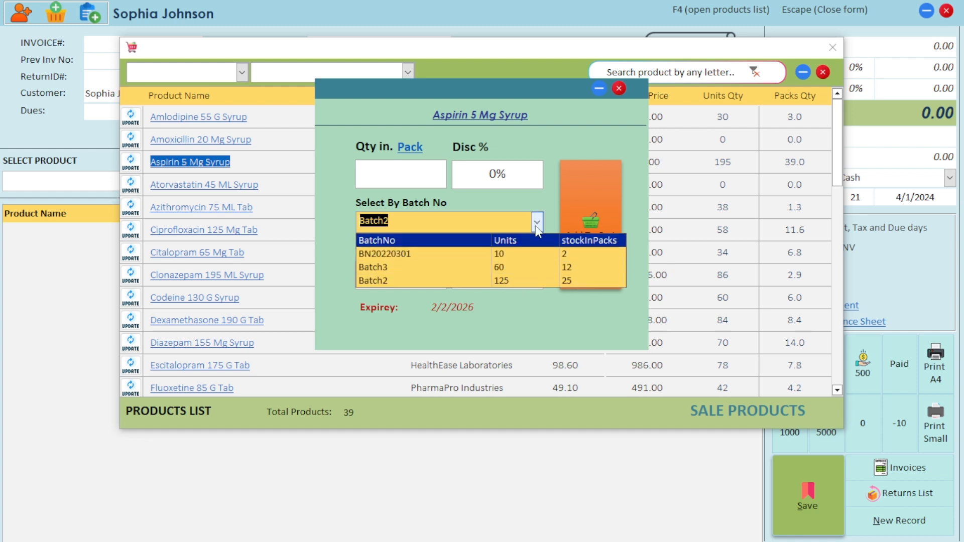
{"action": "left_click", "coordinate": [426, 260]}
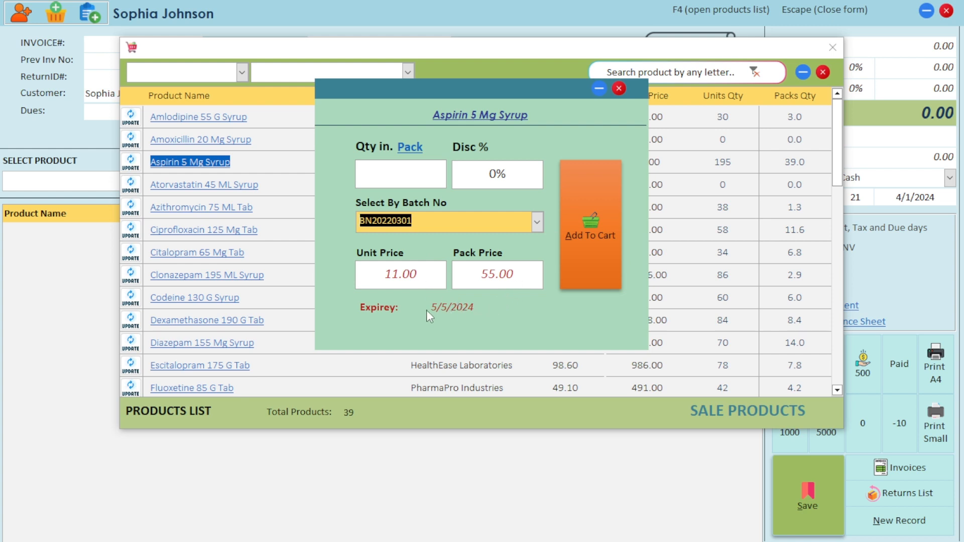
{"action": "left_click", "coordinate": [430, 274]}
{"action": "left_click", "coordinate": [458, 273]}
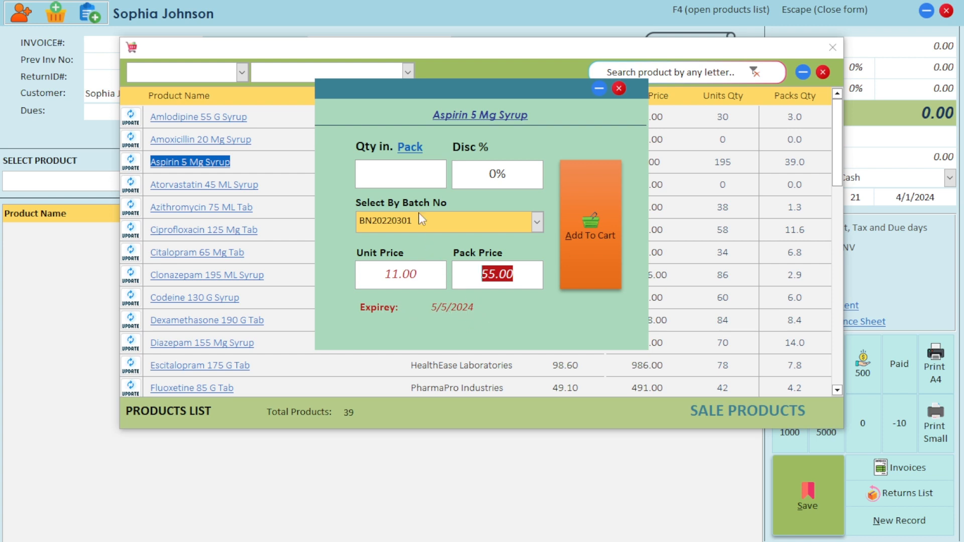
Set the Aspirin quantity to 1, toggle its quantity unit back to Pack, and add it to the cart.
{"action": "left_click", "coordinate": [408, 175]}
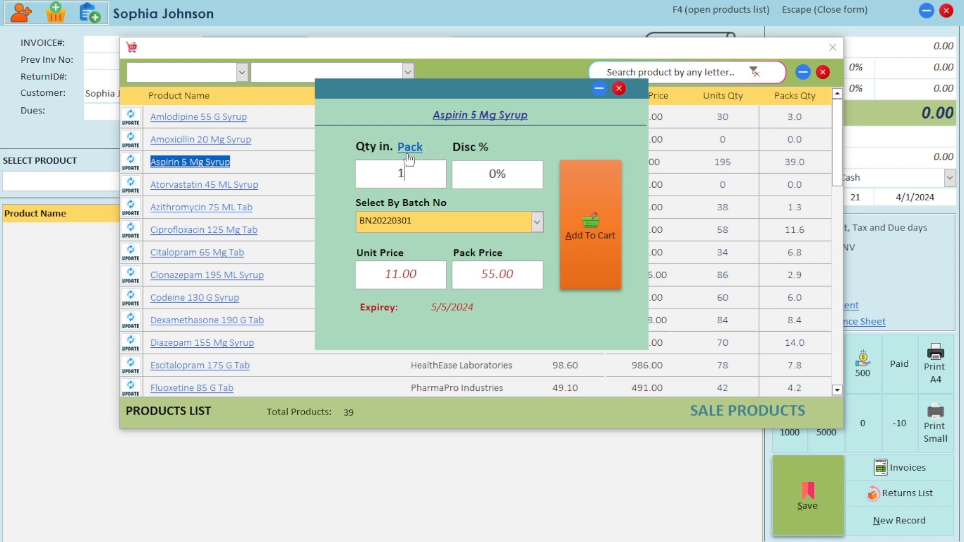
{"action": "left_click", "coordinate": [410, 149]}
{"action": "left_click_drag", "start_coordinate": [407, 172], "coordinate": [375, 173]}
{"action": "left_click", "coordinate": [412, 153]}
{"action": "left_click", "coordinate": [412, 153]}
{"action": "left_click", "coordinate": [412, 153]}
{"action": "left_click", "coordinate": [413, 154]}
{"action": "left_click", "coordinate": [413, 154]}
{"action": "left_click", "coordinate": [412, 154]}
{"action": "left_click", "coordinate": [387, 173]}
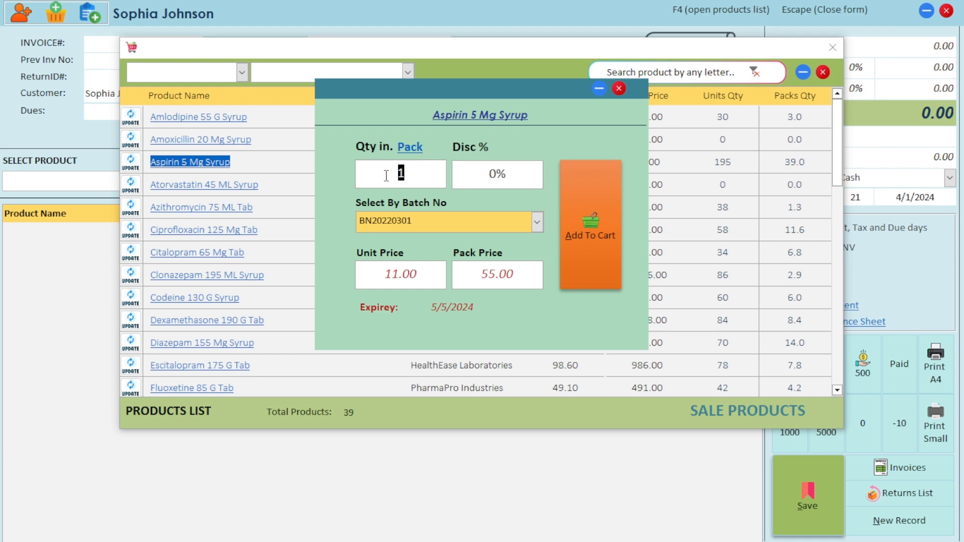
{"action": "left_click", "coordinate": [601, 224]}
Add 1 pack of Azithromycin 75 ML Tab to the cart and close the products list.
{"action": "left_click_drag", "start_coordinate": [409, 56], "coordinate": [421, 88]}
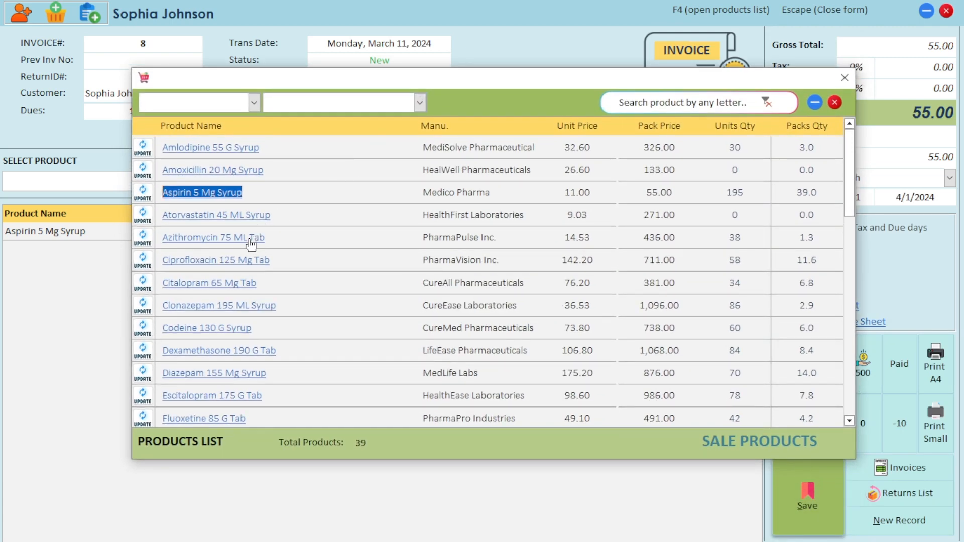
{"action": "left_click", "coordinate": [223, 238]}
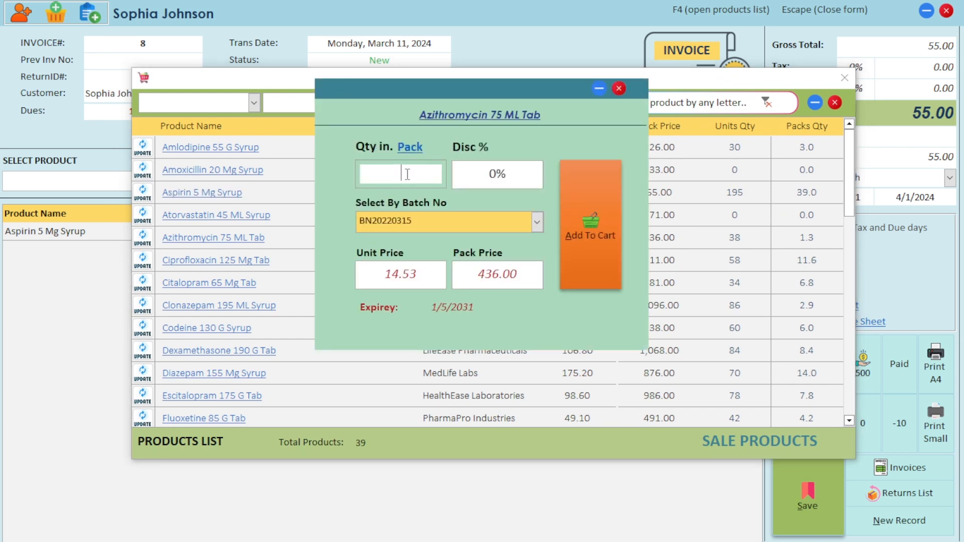
{"action": "type", "text": "1"}
{"action": "left_click", "coordinate": [584, 228]}
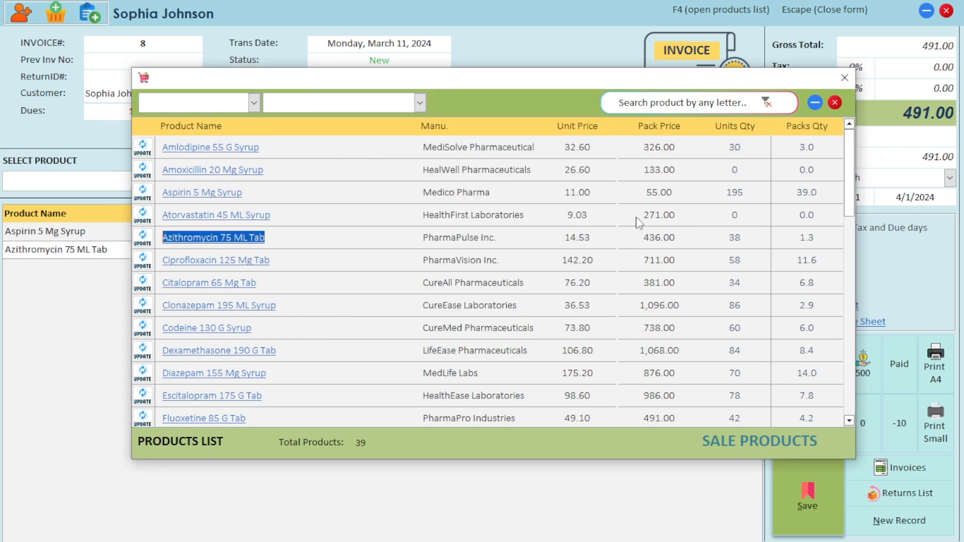
{"action": "left_click", "coordinate": [844, 77]}
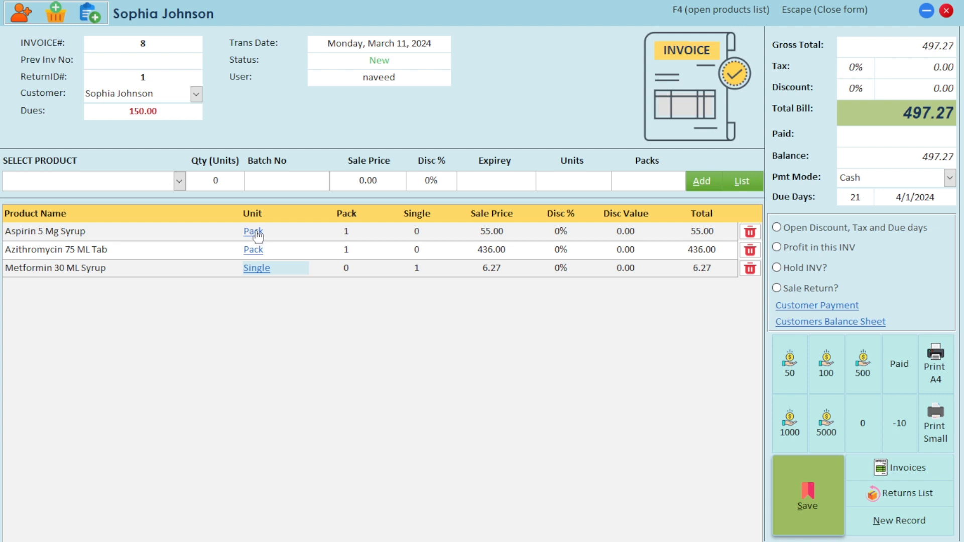
Switch the Aspirin and Azithromycin invoice lines to the Single unit and back to Pack.
{"action": "left_click", "coordinate": [253, 231]}
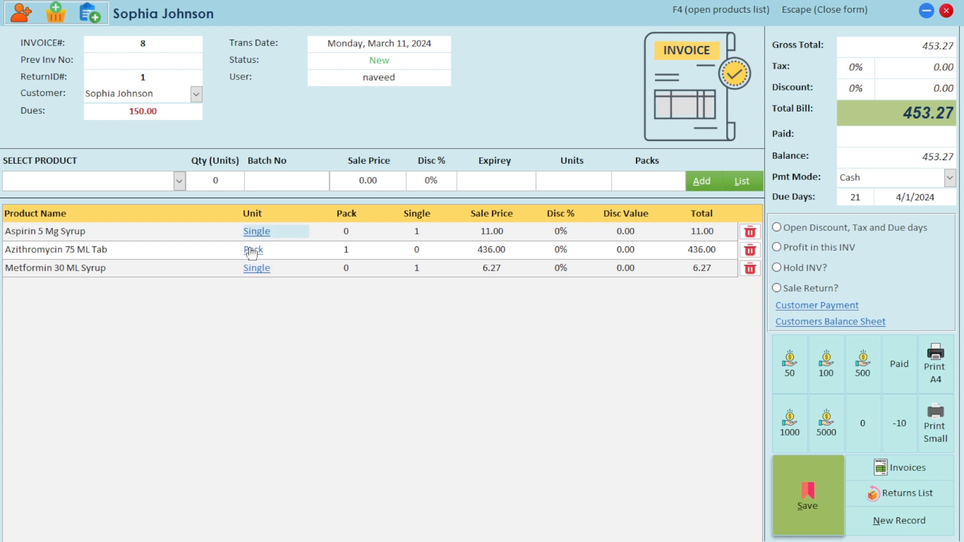
{"action": "left_click", "coordinate": [253, 250]}
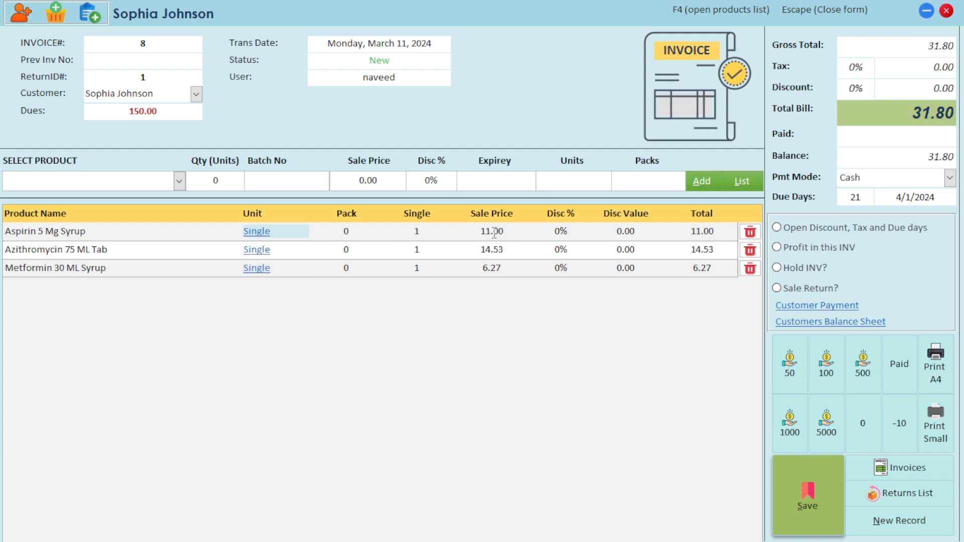
{"action": "left_click", "coordinate": [257, 232]}
{"action": "left_click", "coordinate": [257, 251]}
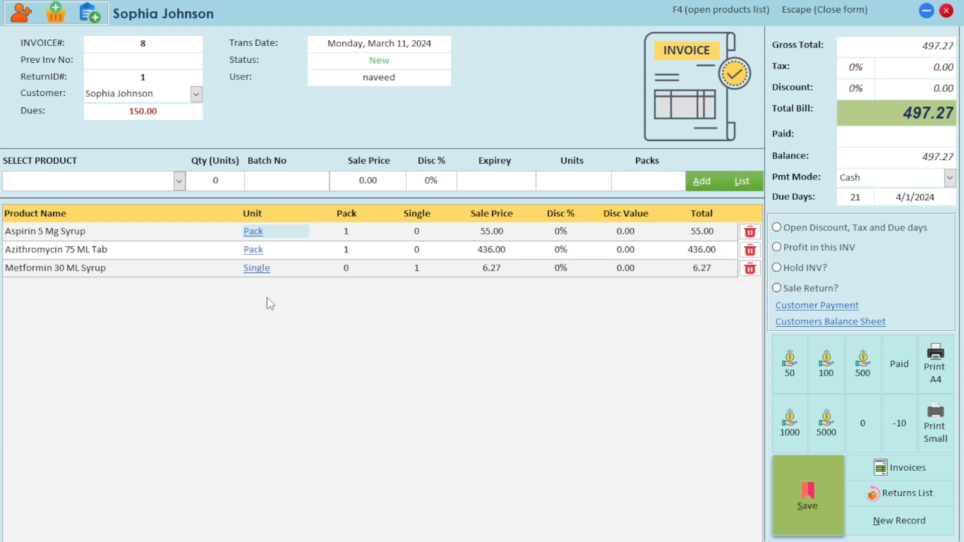
Try to switch the Metformin 30 ML Syrup invoice line from Single to Pack and dismiss the message.
{"action": "left_click", "coordinate": [259, 272]}
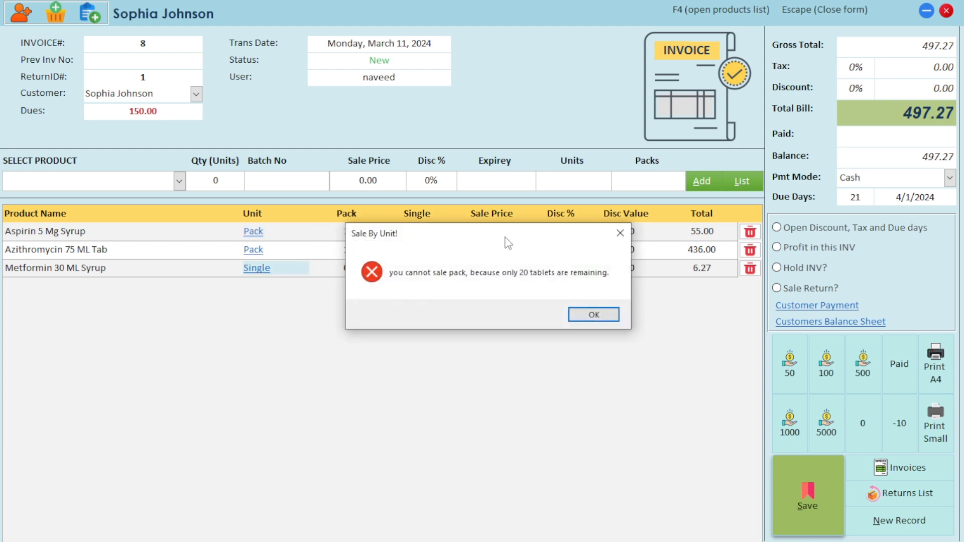
{"action": "left_click_drag", "start_coordinate": [502, 240], "coordinate": [475, 293]}
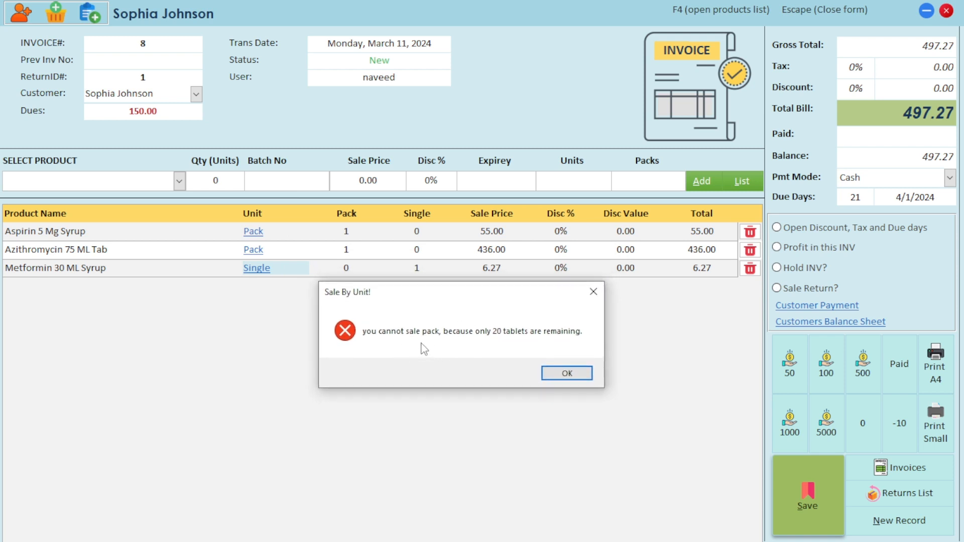
{"action": "left_click_drag", "start_coordinate": [467, 283], "coordinate": [454, 226]}
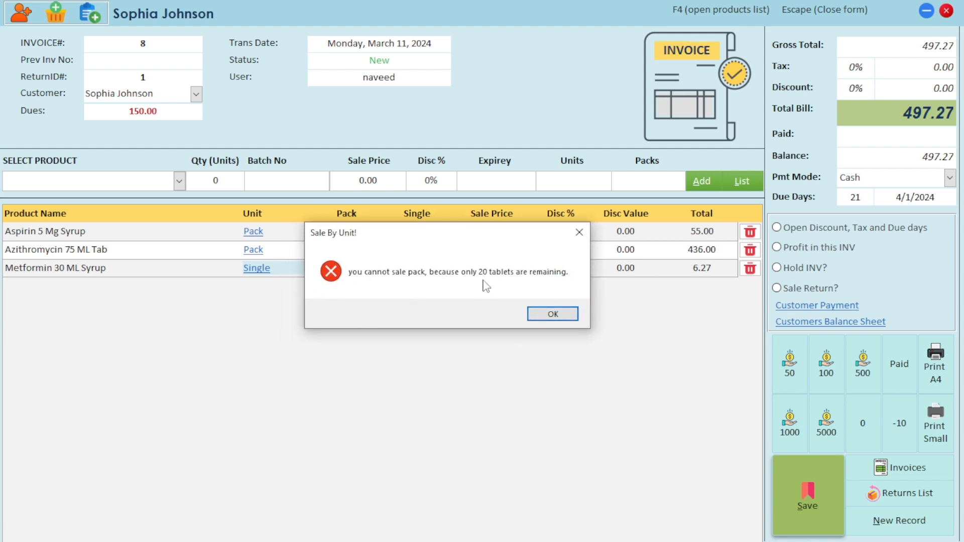
{"action": "left_click_drag", "start_coordinate": [482, 232], "coordinate": [471, 299]}
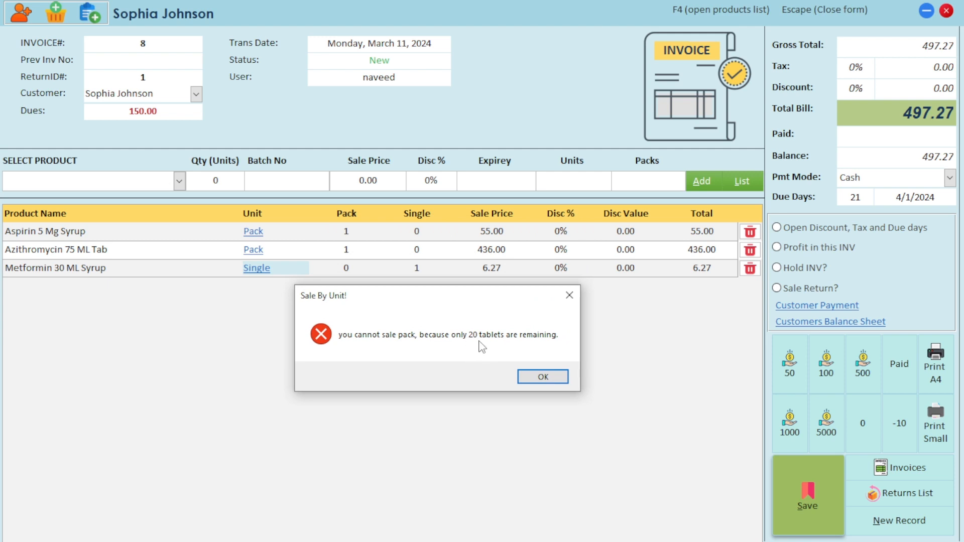
{"action": "left_click", "coordinate": [544, 378]}
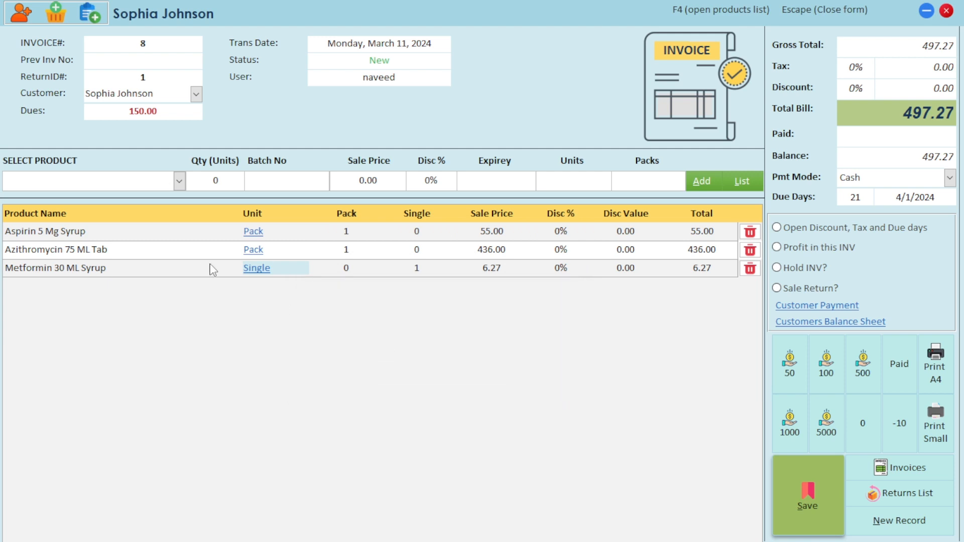
Step through the Metformin unit and the Sale Price and Disc % values of the invoice lines.
{"action": "left_click", "coordinate": [255, 275]}
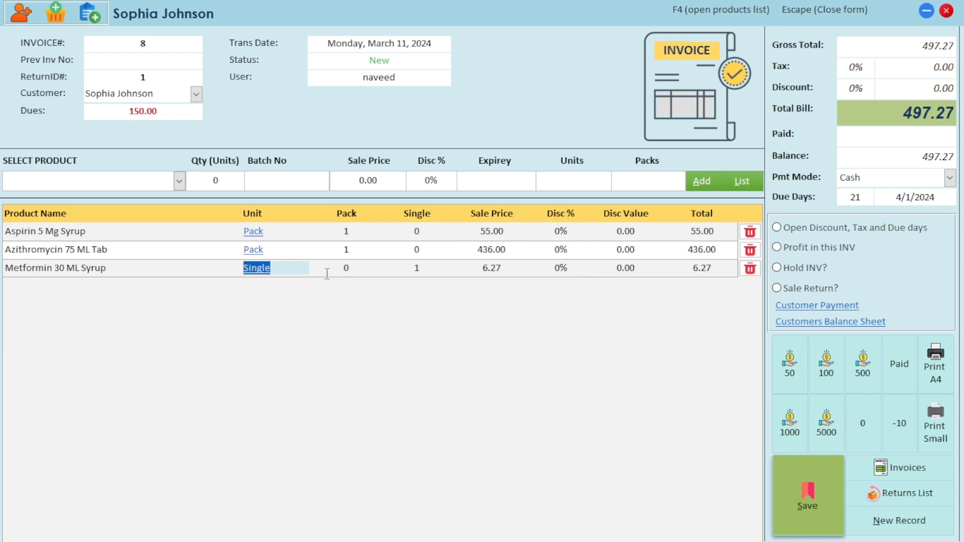
{"action": "left_click", "coordinate": [514, 231]}
{"action": "key", "text": "Down"}
{"action": "key", "text": "Down"}
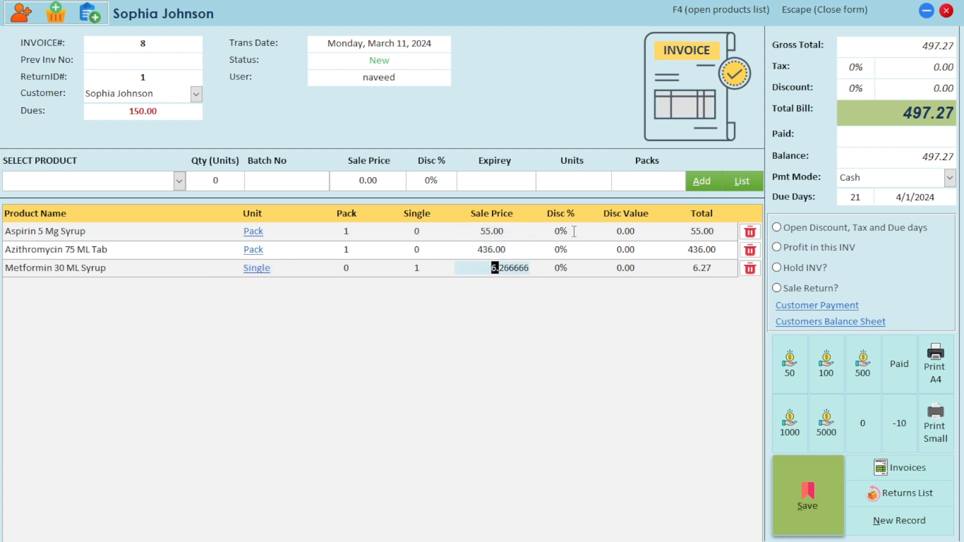
{"action": "left_click", "coordinate": [574, 231]}
{"action": "key", "text": "Down"}
{"action": "key", "text": "Down"}
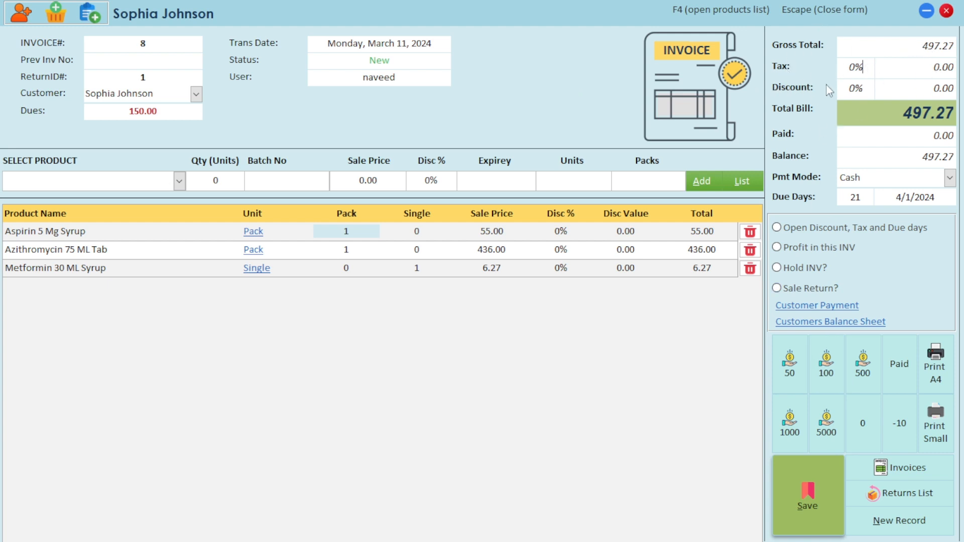
Go through the invoice's discount and paid amount fields and set the due days to 30.
{"action": "left_click", "coordinate": [846, 87]}
{"action": "left_click_drag", "start_coordinate": [869, 133], "coordinate": [959, 133]}
{"action": "key", "text": "Tab"}
{"action": "left_click", "coordinate": [917, 136]}
{"action": "left_click", "coordinate": [856, 196]}
{"action": "type", "text": "30"}
{"action": "left_click_drag", "start_coordinate": [866, 196], "coordinate": [852, 196]}
{"action": "key", "text": "Return"}
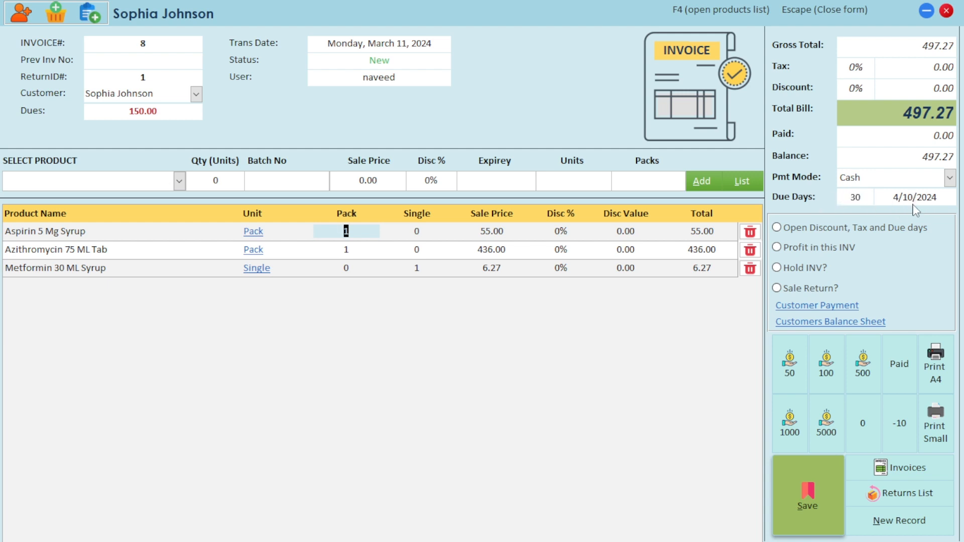
Review the available payment modes and keep Cash.
{"action": "left_click", "coordinate": [949, 177]}
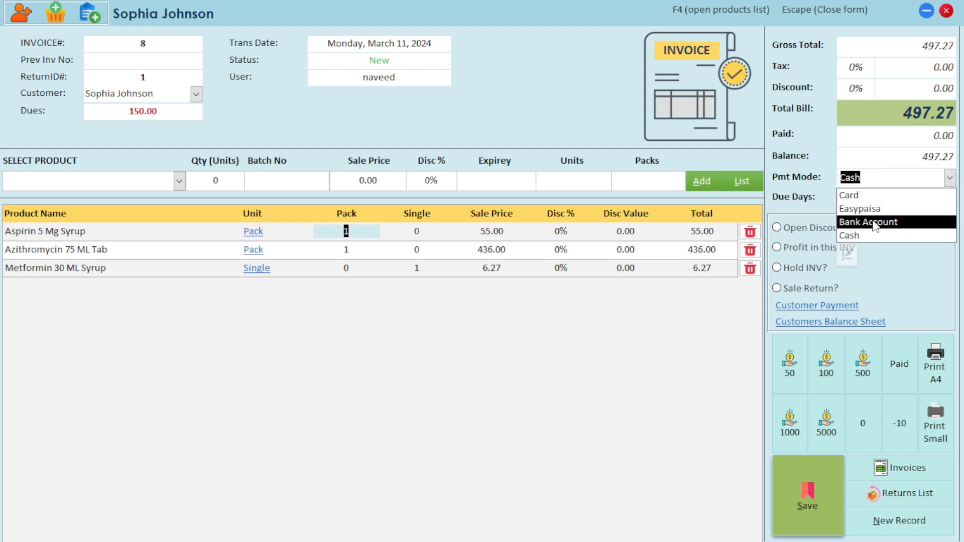
{"action": "left_click", "coordinate": [950, 178]}
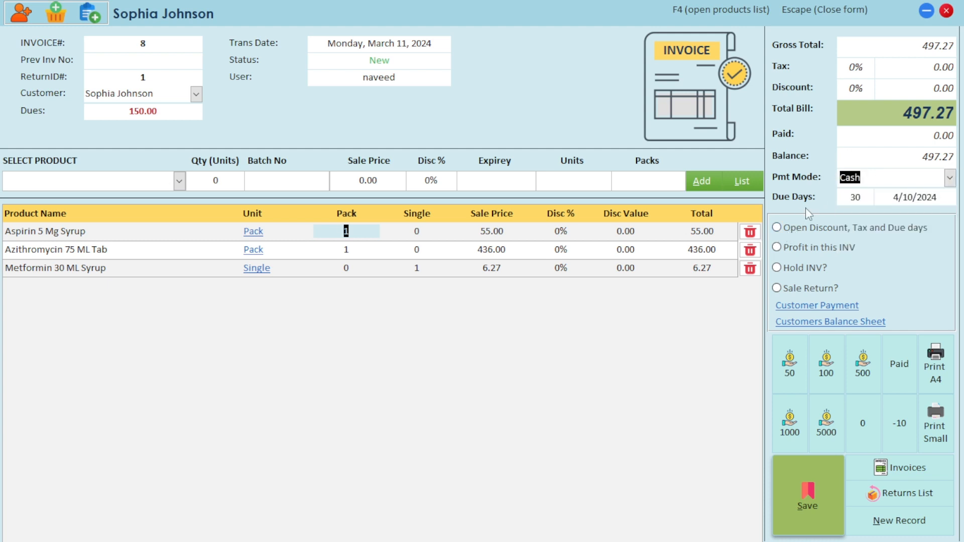
{"action": "key", "text": "Tab"}
Leave the Open Discount, Tax and Due days option enabled, and show and hide the profit in this invoice.
{"action": "left_click", "coordinate": [789, 232]}
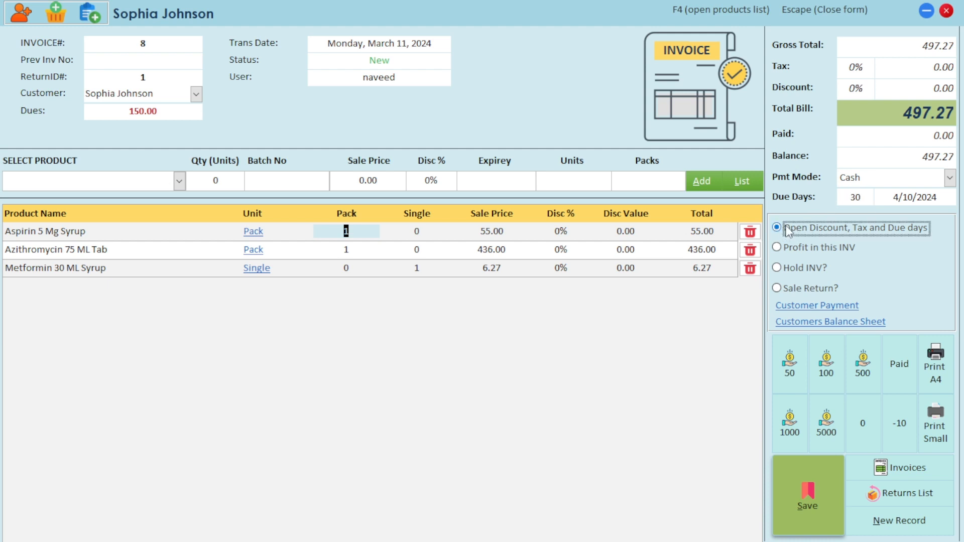
{"action": "left_click", "coordinate": [789, 231]}
{"action": "left_click", "coordinate": [788, 231]}
{"action": "left_click", "coordinate": [790, 248]}
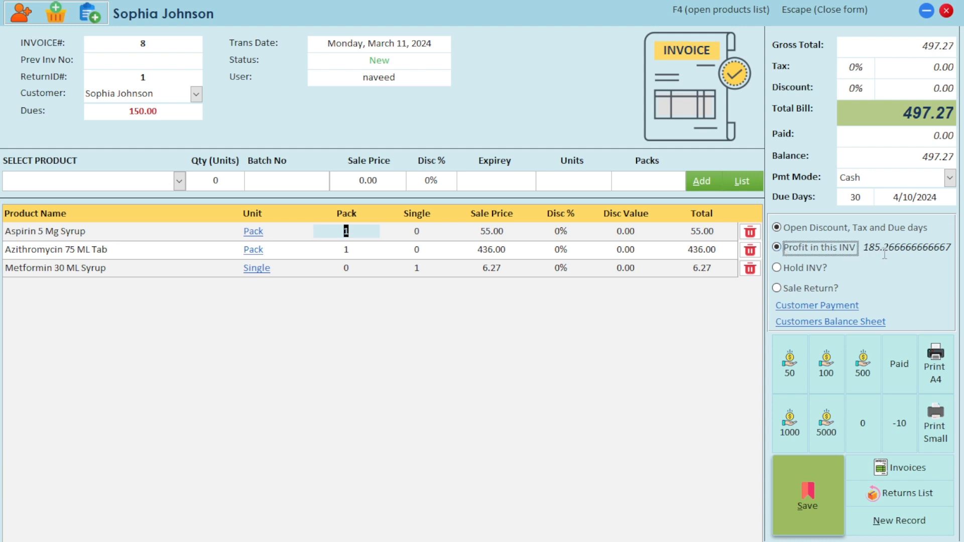
{"action": "left_click", "coordinate": [799, 249]}
Try the Hold INV option, and switch the invoice to a sale return and back to a regular sale.
{"action": "left_click", "coordinate": [800, 270]}
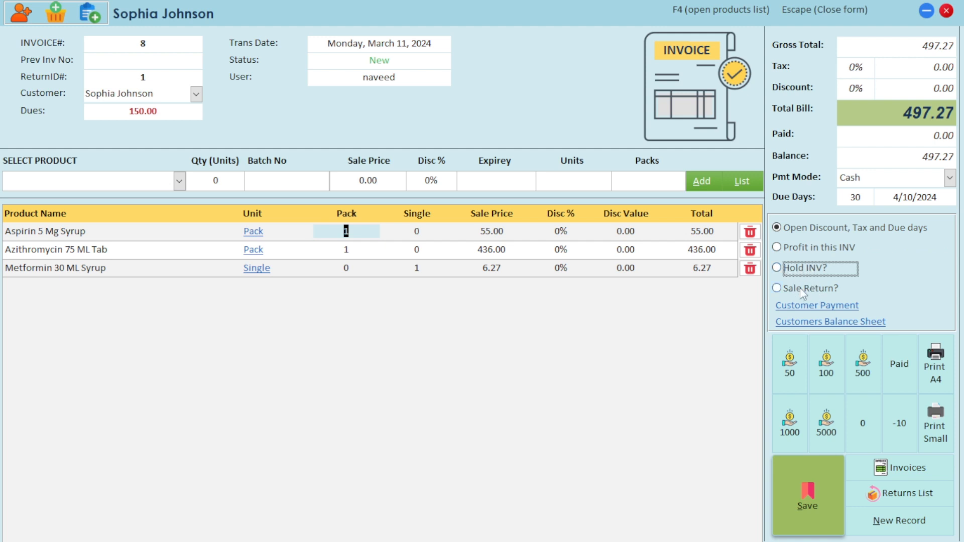
{"action": "left_click", "coordinate": [801, 289]}
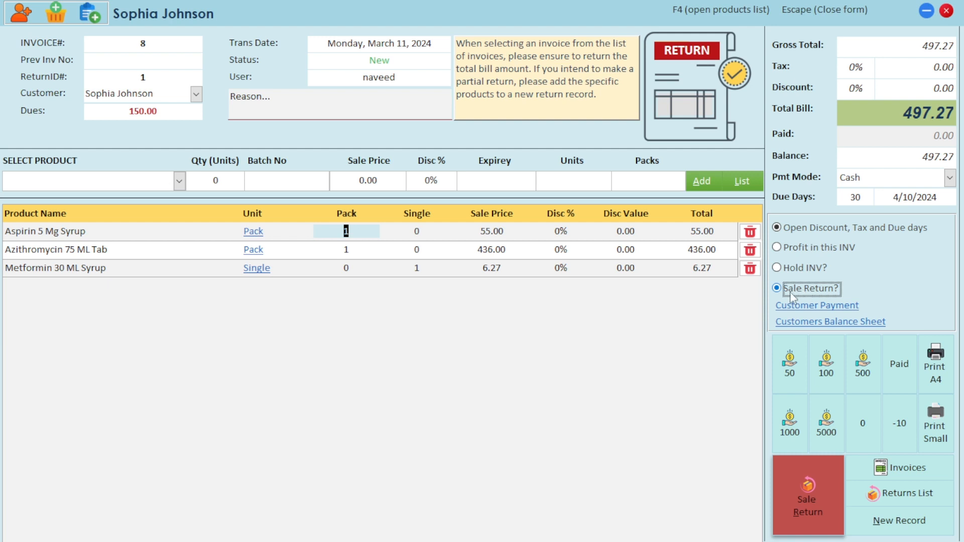
{"action": "left_click", "coordinate": [790, 291]}
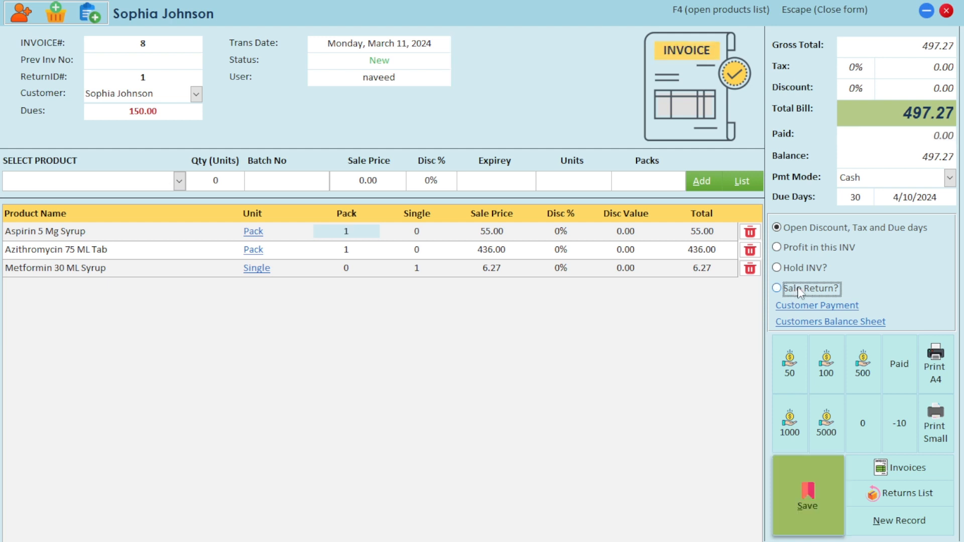
Try the quick cash amounts 500, 5000, 1000, 50, 100 and 500 for the payment and reset it to 0.
{"action": "left_click", "coordinate": [856, 362]}
{"action": "left_click", "coordinate": [827, 413]}
{"action": "left_click", "coordinate": [799, 423]}
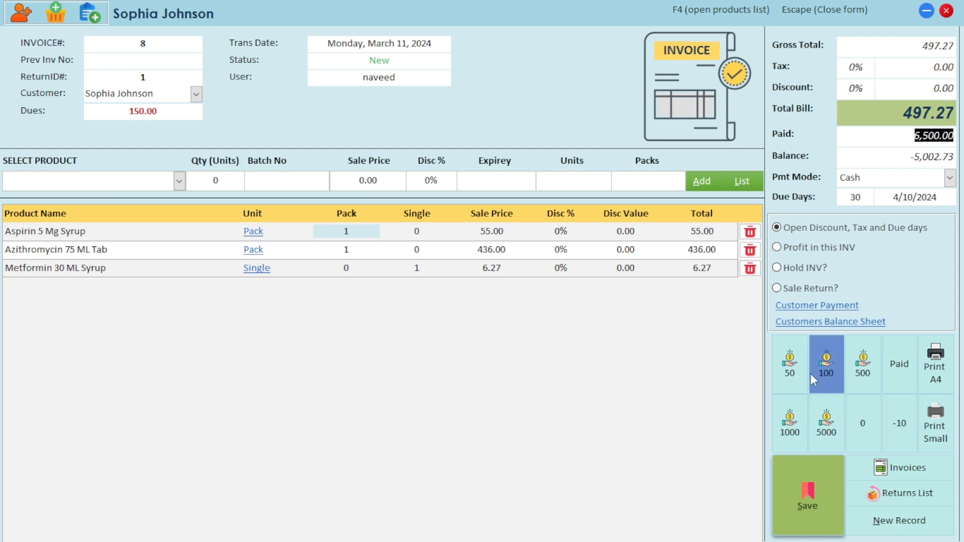
{"action": "left_click", "coordinate": [799, 374]}
{"action": "left_click", "coordinate": [823, 374]}
{"action": "left_click", "coordinate": [855, 374]}
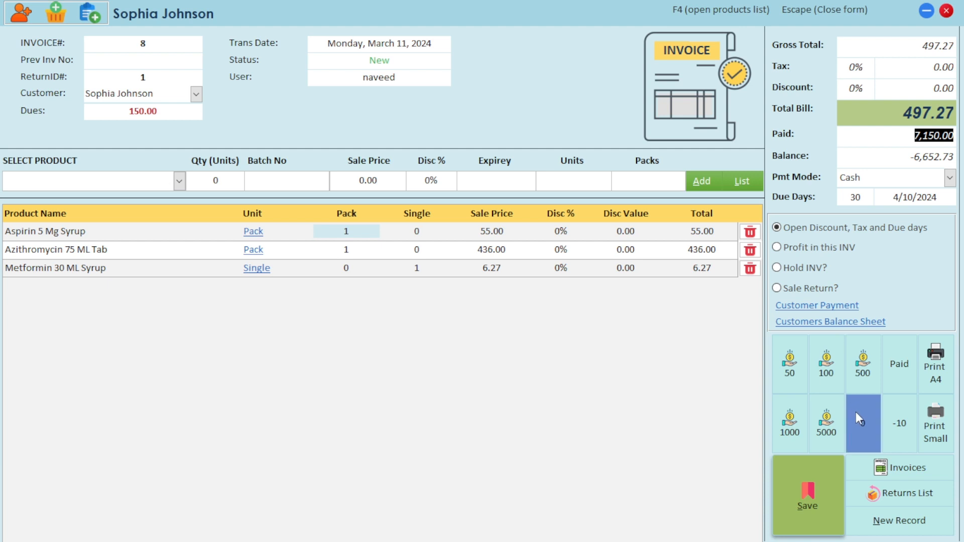
{"action": "left_click", "coordinate": [860, 418]}
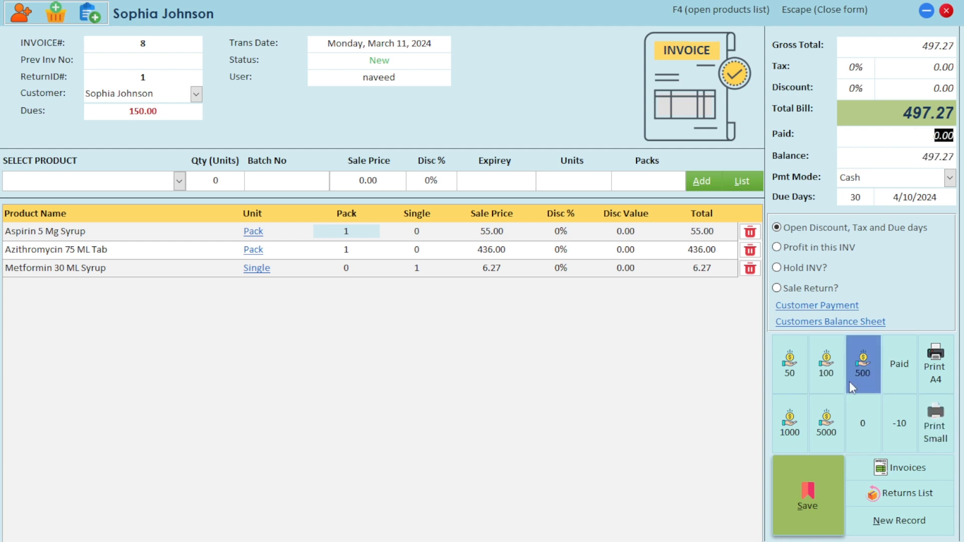
Mark the invoice's total bill as fully paid and save the invoice.
{"action": "left_click", "coordinate": [901, 372]}
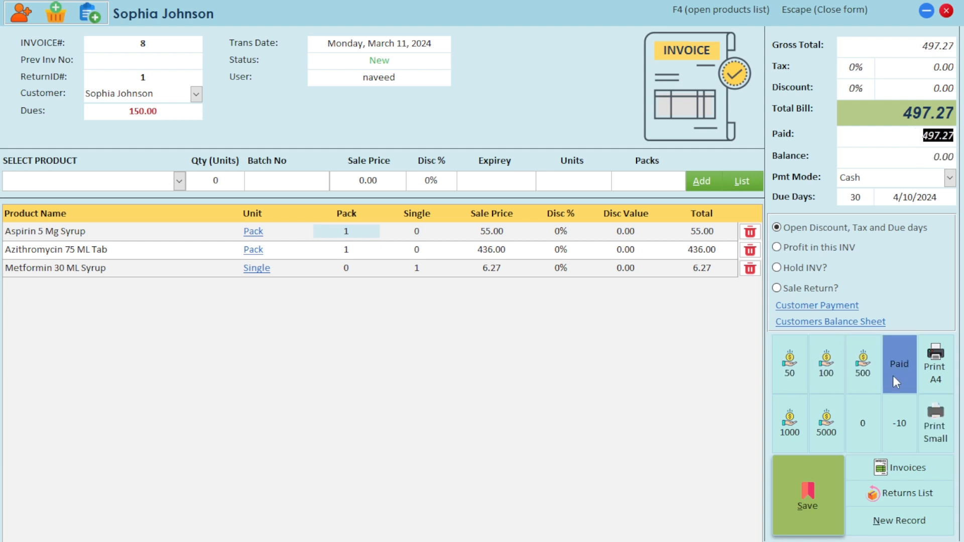
{"action": "left_click", "coordinate": [810, 492]}
{"action": "left_click", "coordinate": [549, 315]}
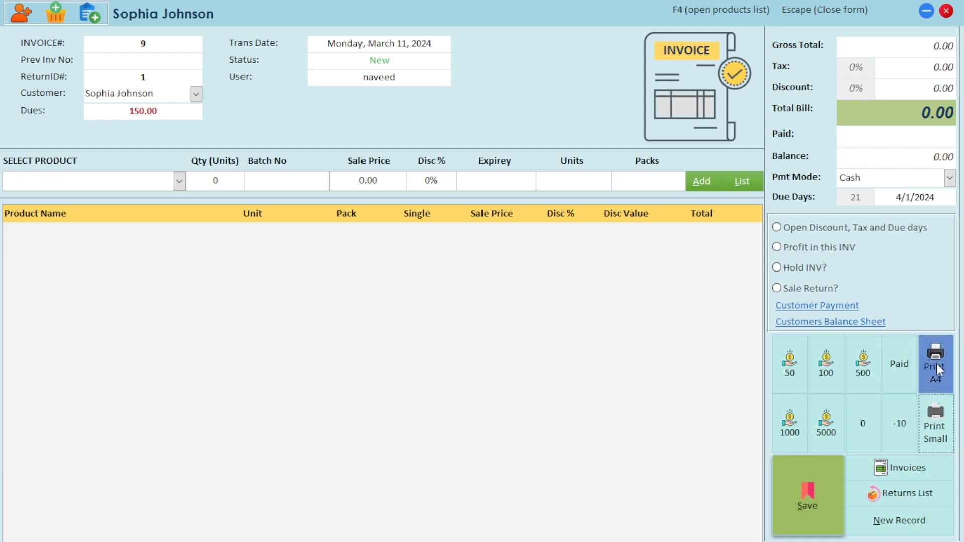
Preview the saved invoice in A4 format, decline printing and close the preview.
{"action": "left_click", "coordinate": [934, 377]}
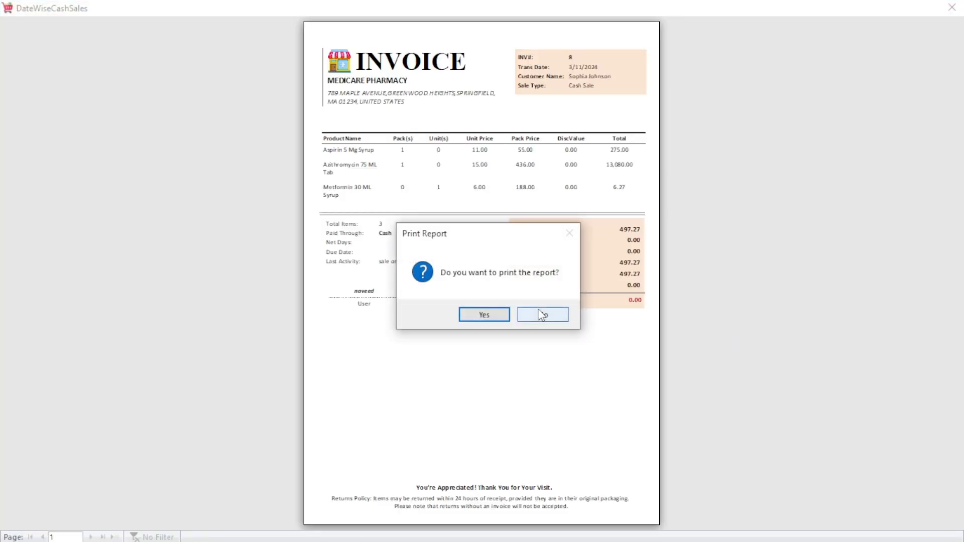
{"action": "left_click", "coordinate": [543, 315]}
{"action": "left_click", "coordinate": [952, 7]}
Preview the saved invoice in the small receipt format, decline printing and close the preview.
{"action": "left_click", "coordinate": [935, 424]}
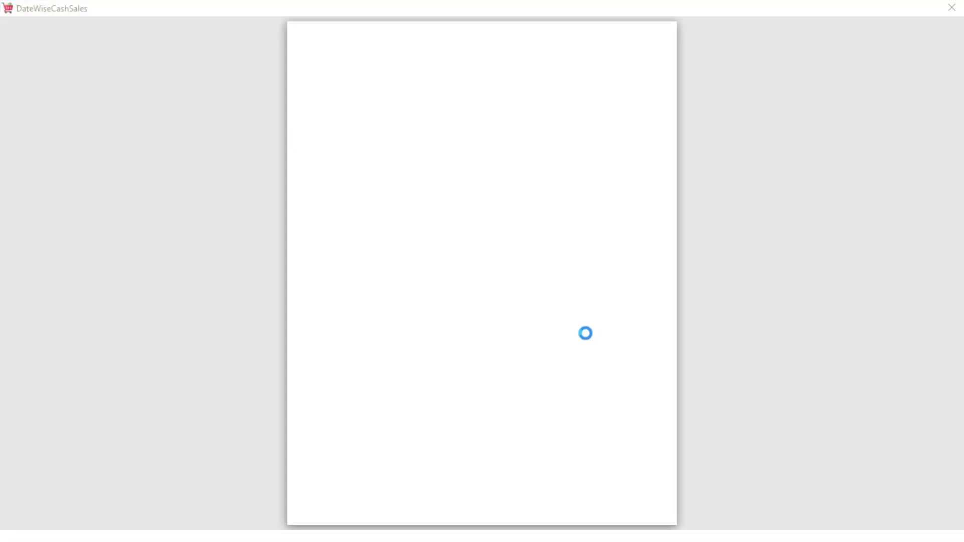
{"action": "left_click_drag", "start_coordinate": [517, 254], "coordinate": [511, 190]}
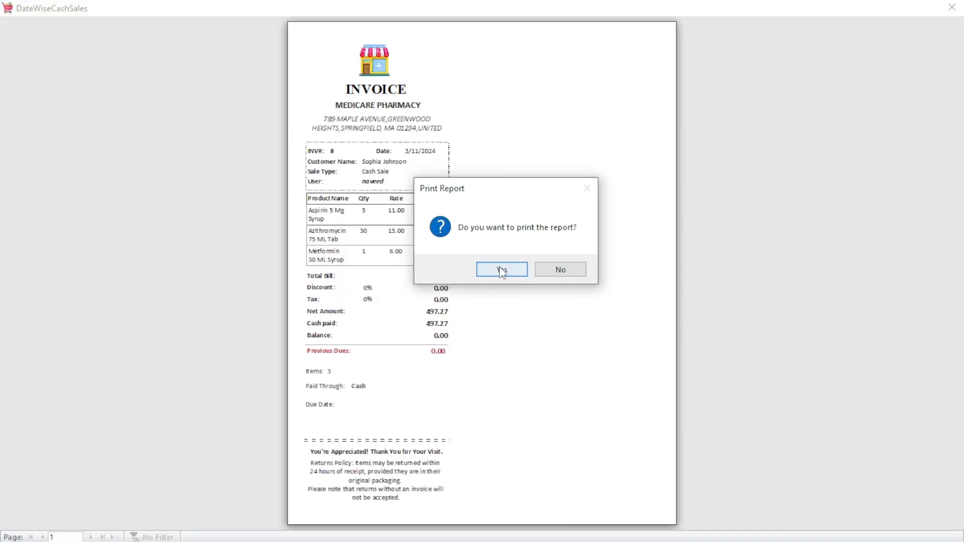
{"action": "left_click", "coordinate": [565, 273]}
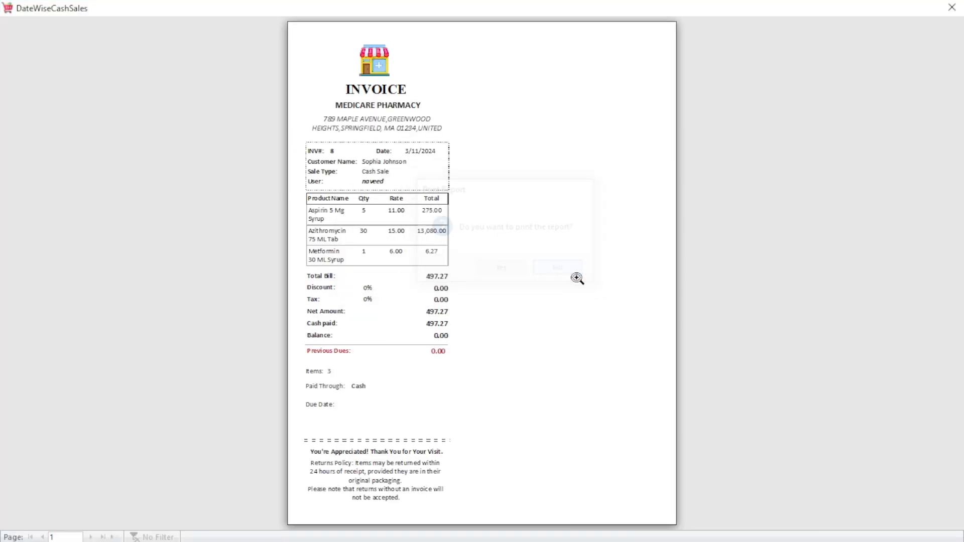
{"action": "left_click", "coordinate": [952, 7]}
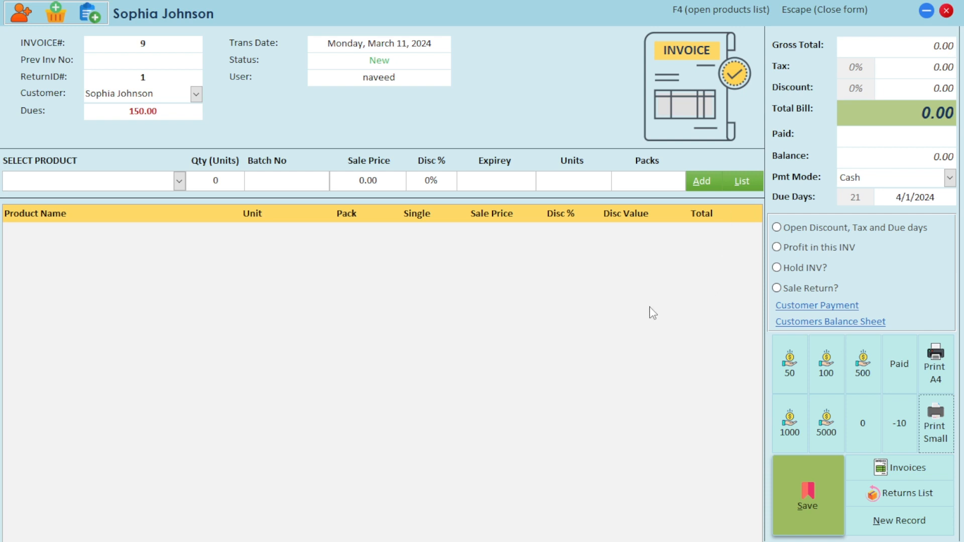
Open and close the customer payment form, and view the Customers Balance Sheet before closing it.
{"action": "left_click", "coordinate": [807, 308]}
{"action": "left_click", "coordinate": [683, 78]}
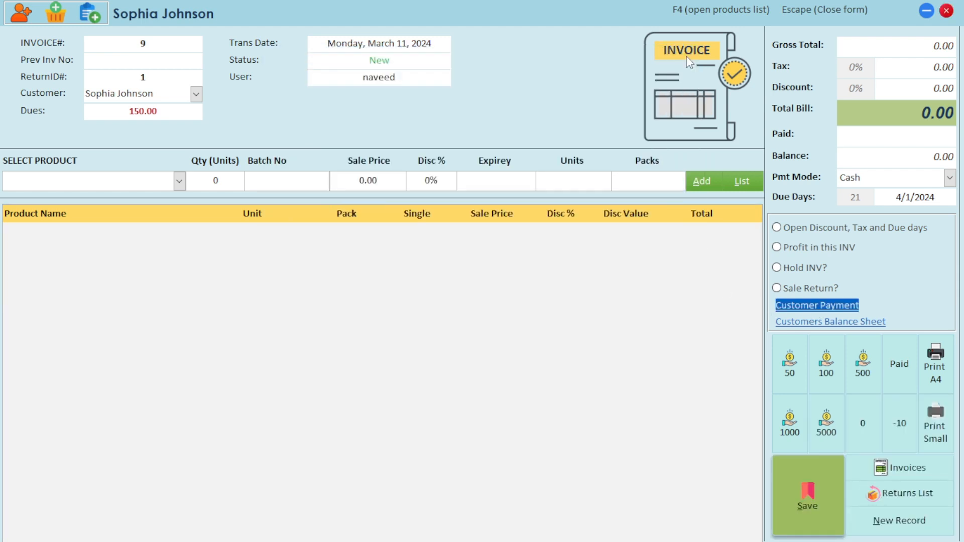
{"action": "left_click", "coordinate": [824, 322]}
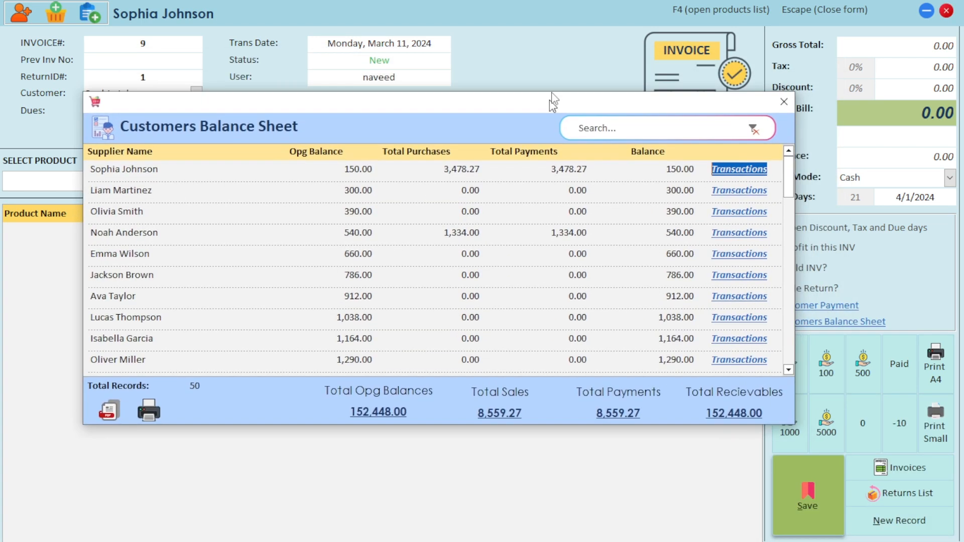
{"action": "left_click_drag", "start_coordinate": [552, 100], "coordinate": [618, 71]}
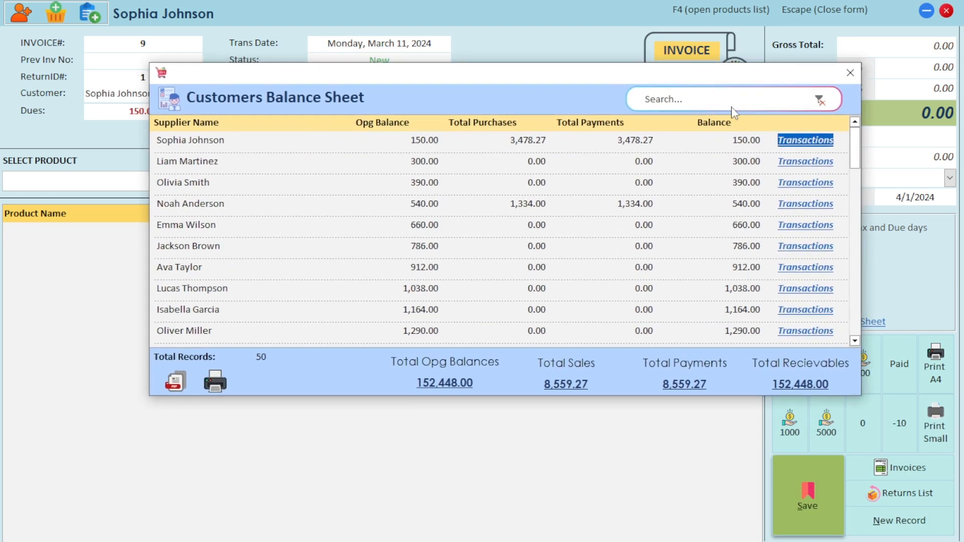
{"action": "left_click", "coordinate": [850, 74]}
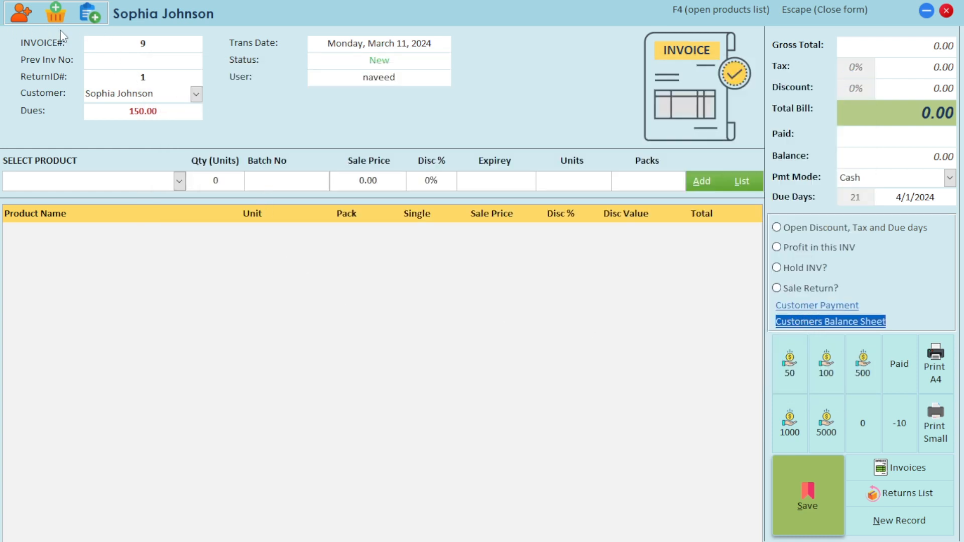
Look at the blank Add/Edit Customer form and the add-product form, closing each without entering data.
{"action": "left_click", "coordinate": [92, 14]}
{"action": "left_click", "coordinate": [23, 13]}
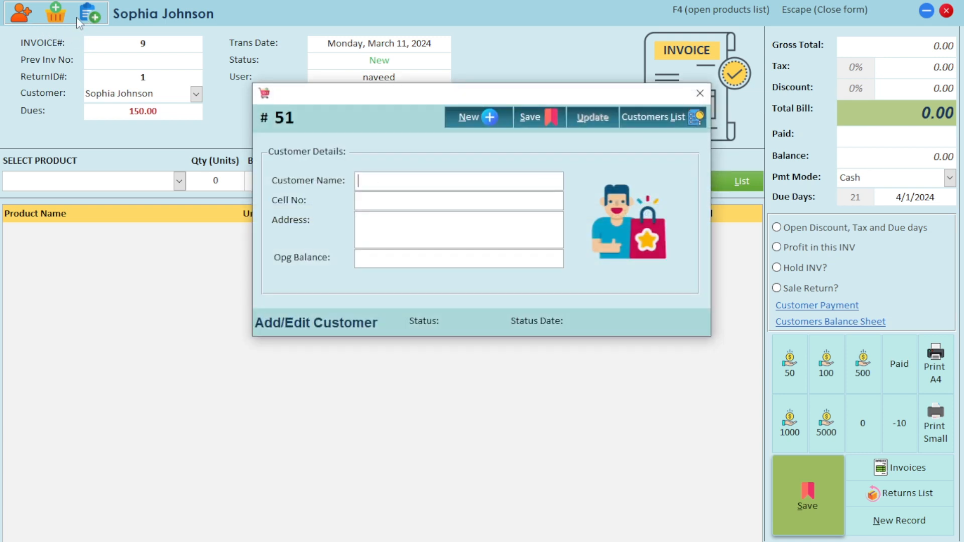
{"action": "left_click", "coordinate": [700, 94]}
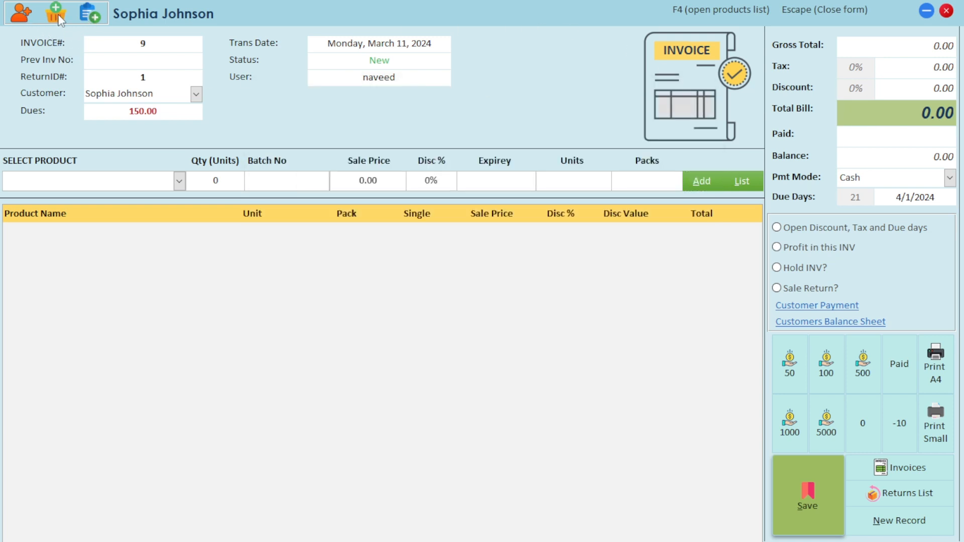
{"action": "left_click", "coordinate": [59, 16]}
{"action": "left_click", "coordinate": [868, 46]}
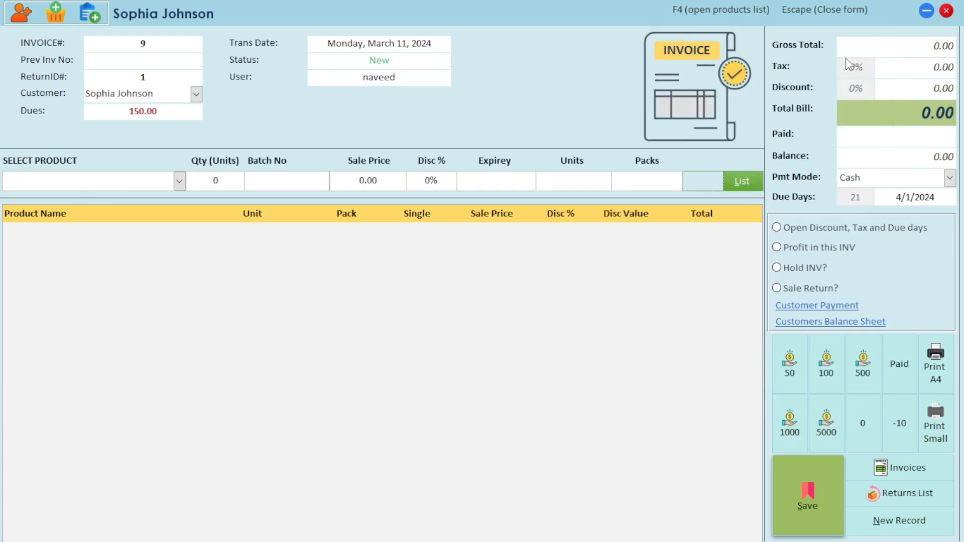
Open the sales invoices list, search it for 1 and p, clear the search, and inspect the From and To dates.
{"action": "left_click", "coordinate": [905, 466]}
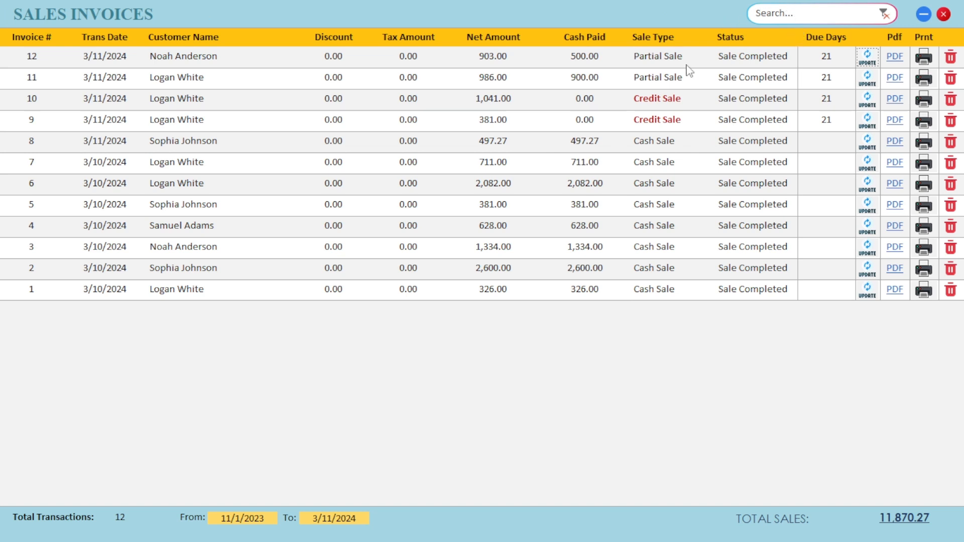
{"action": "left_click", "coordinate": [784, 15]}
{"action": "type", "text": "1"}
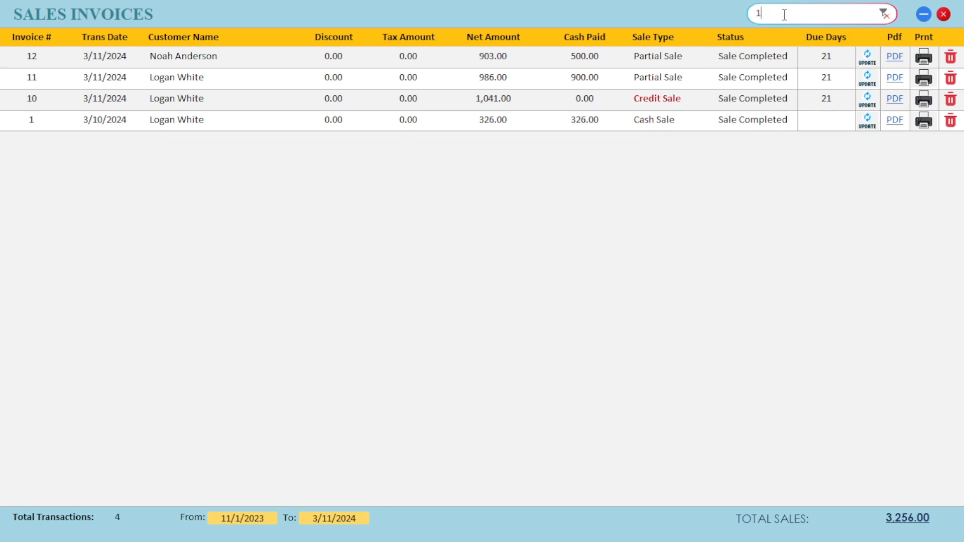
{"action": "key", "text": "BackSpace"}
{"action": "type", "text": "p"}
{"action": "key", "text": "BackSpace"}
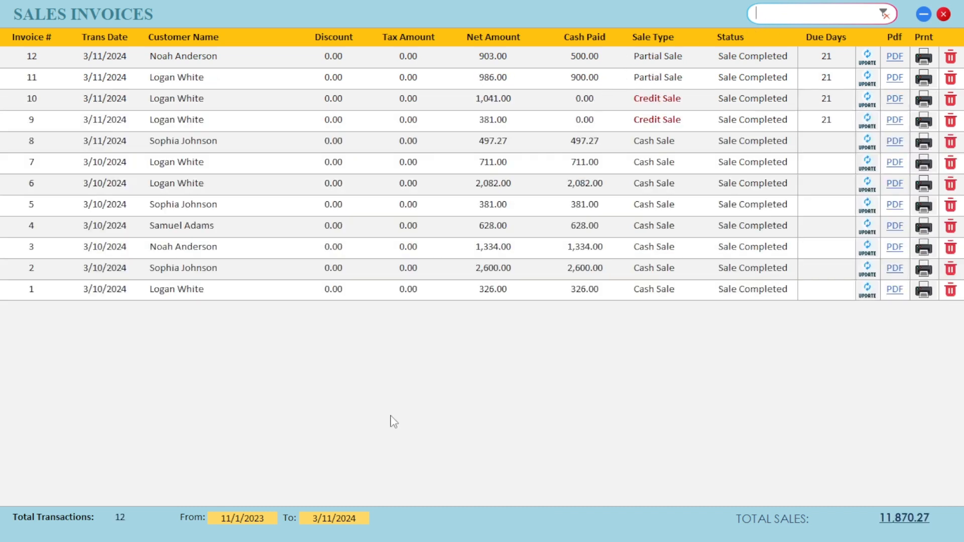
{"action": "left_click_drag", "start_coordinate": [254, 520], "coordinate": [221, 520]}
{"action": "left_click_drag", "start_coordinate": [346, 519], "coordinate": [327, 519]}
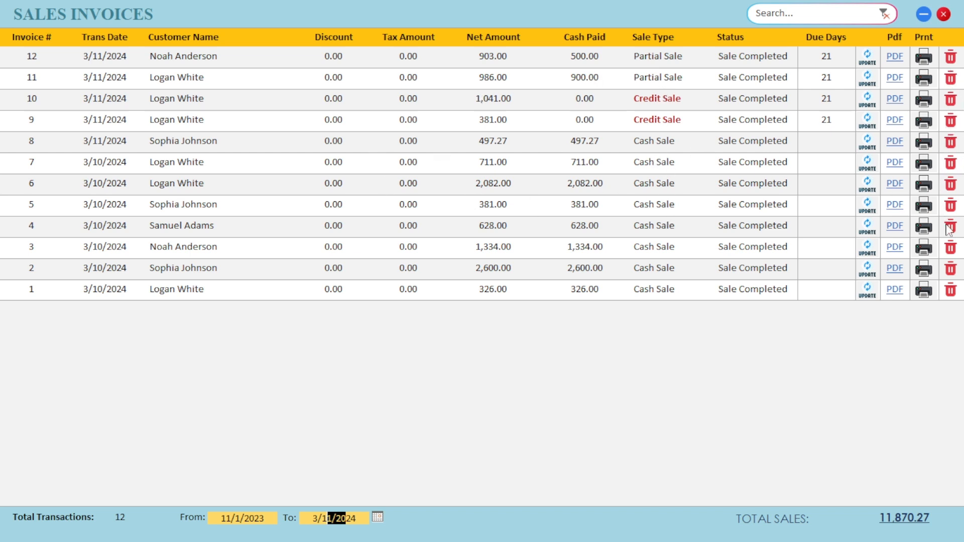
Preview the printout of the topmost sales invoice, decline printing and close the preview.
{"action": "left_click", "coordinate": [924, 56]}
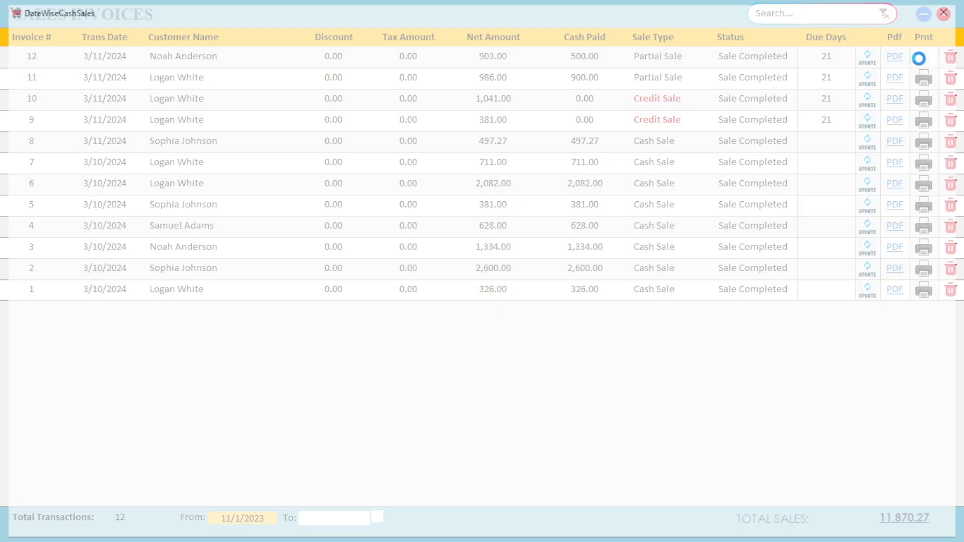
{"action": "left_click", "coordinate": [563, 316]}
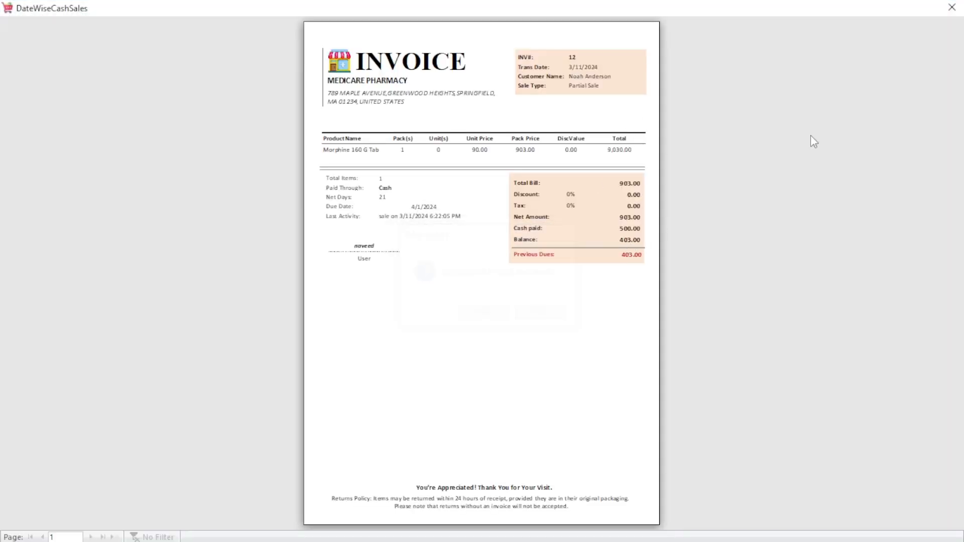
{"action": "left_click", "coordinate": [952, 8]}
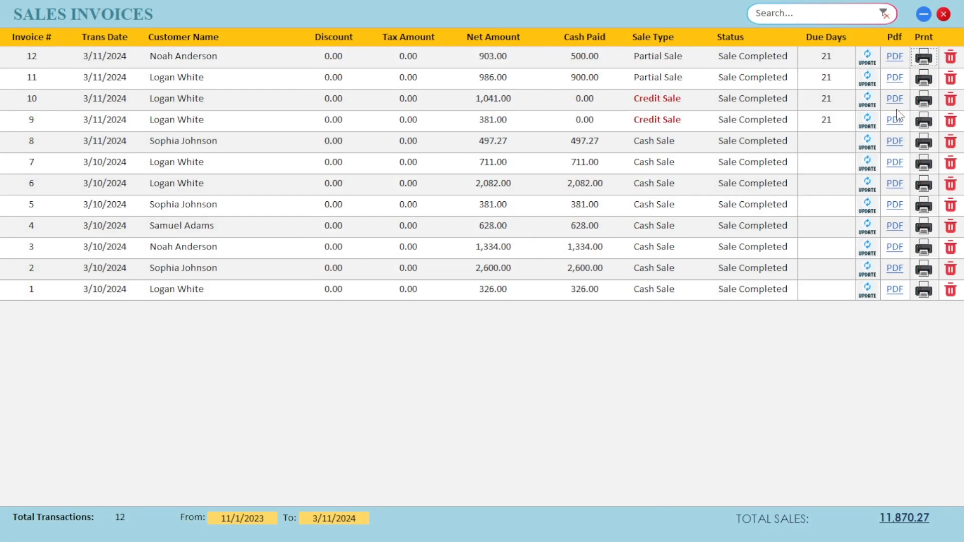
Open invoice 12 for updating, set the Morphine 160 G Tab pack quantity to 2 and update the bill.
{"action": "left_click", "coordinate": [867, 58]}
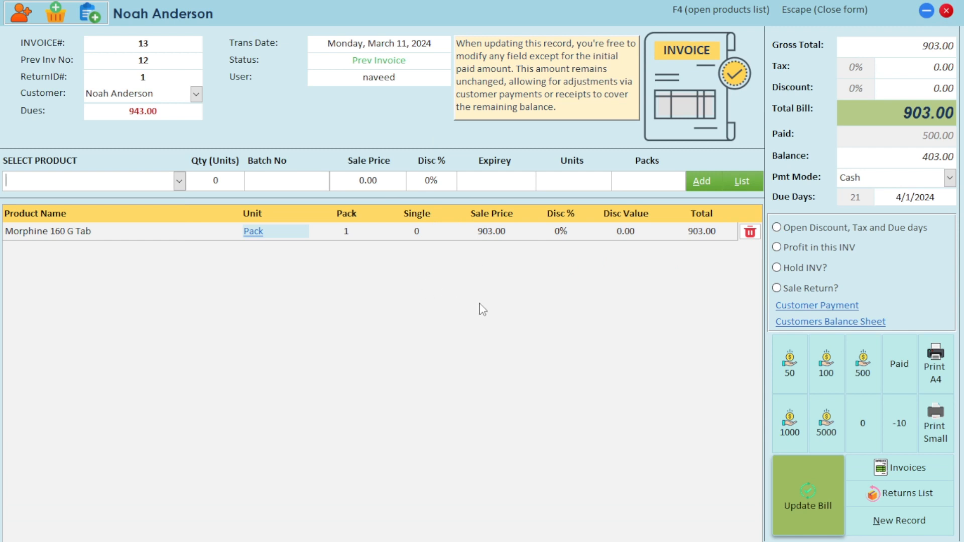
{"action": "left_click_drag", "start_coordinate": [358, 232], "coordinate": [336, 235]}
{"action": "type", "text": "2"}
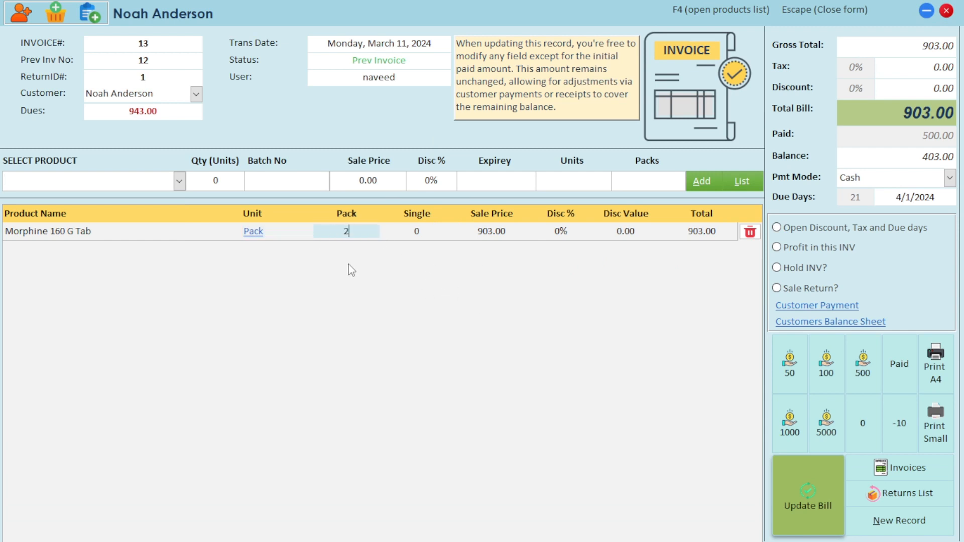
{"action": "key", "text": "Return"}
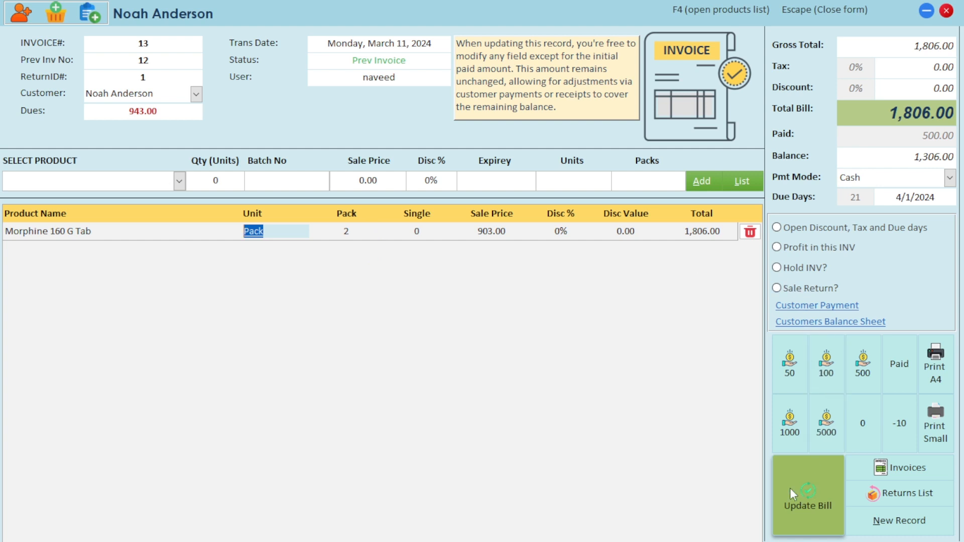
{"action": "left_click", "coordinate": [810, 493]}
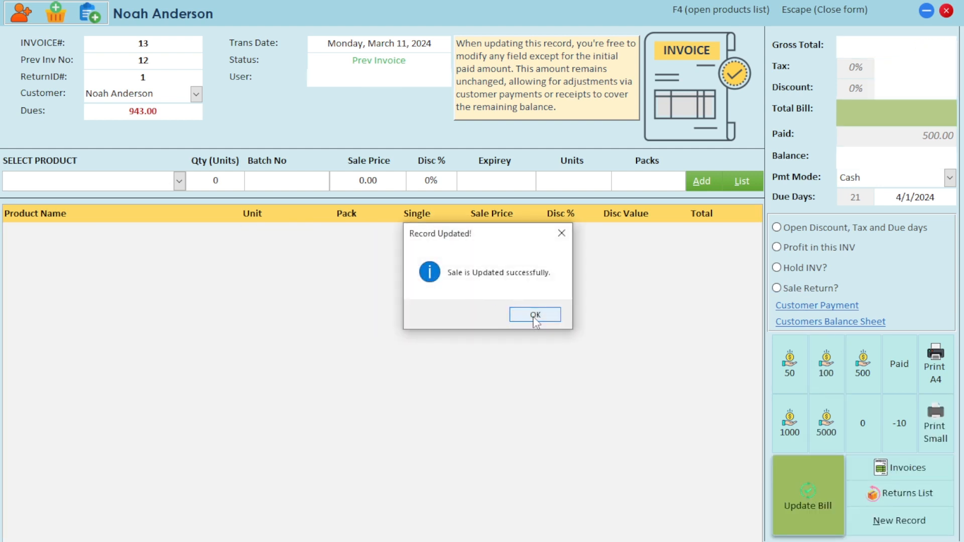
{"action": "left_click", "coordinate": [535, 315]}
{"action": "left_click", "coordinate": [541, 317]}
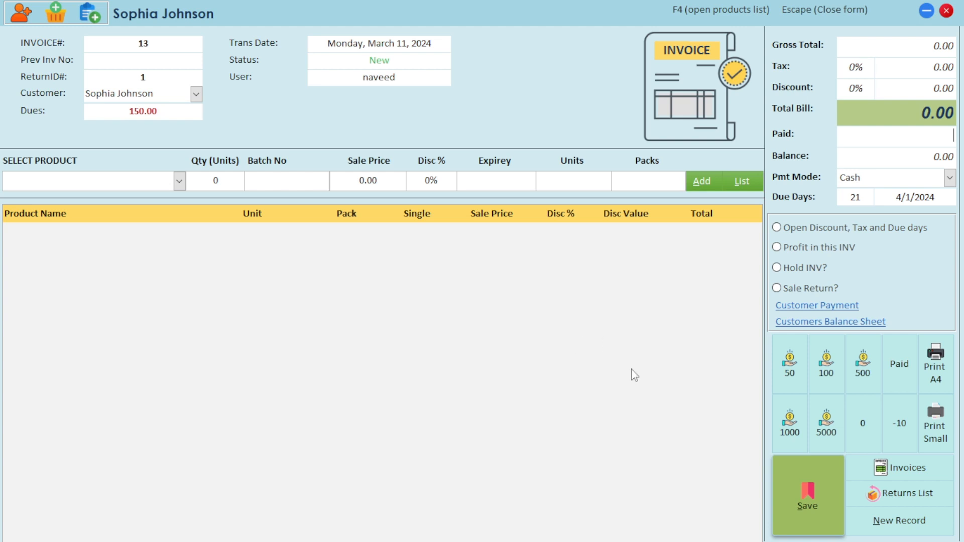
Reopen invoice 12 from the sales invoices list, process it as a full sale return without a reason, and close the customer payment form.
{"action": "left_click", "coordinate": [900, 465]}
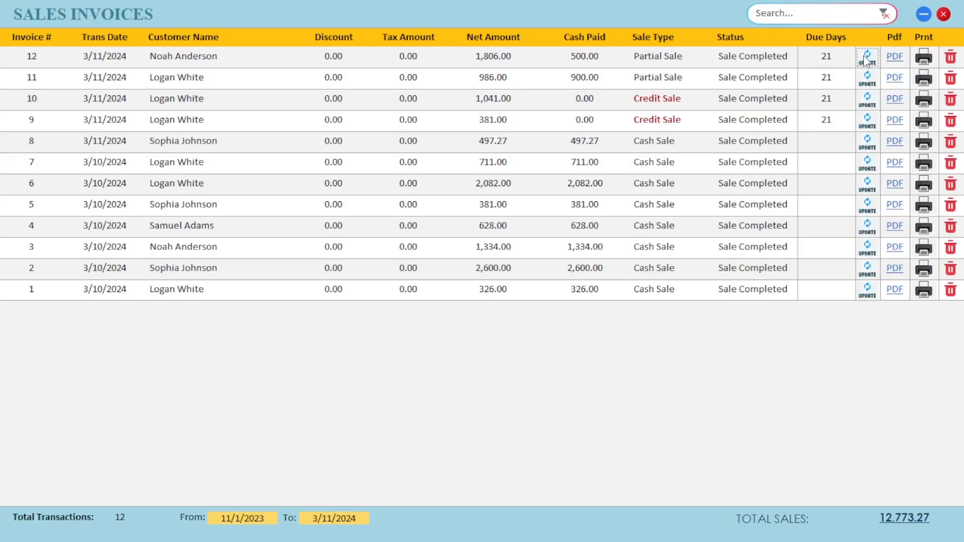
{"action": "left_click", "coordinate": [865, 57]}
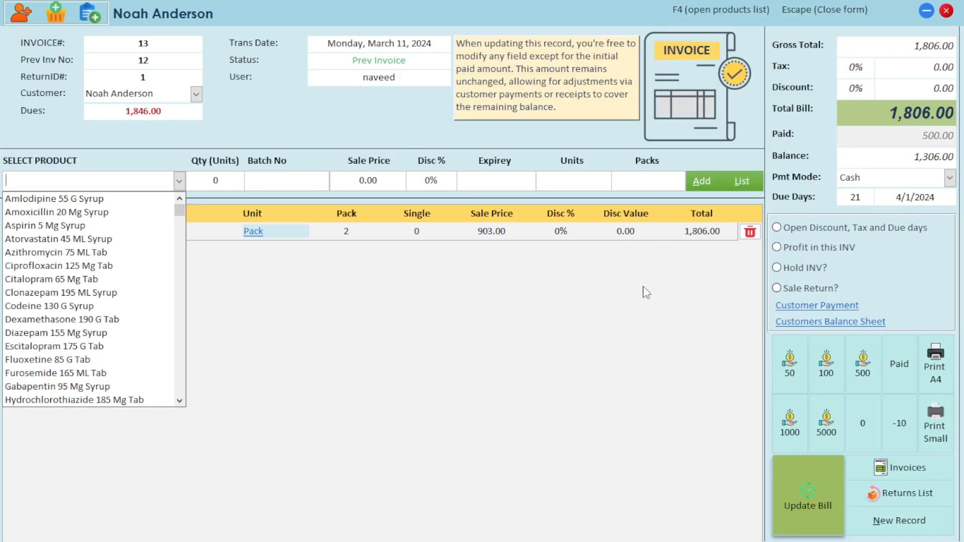
{"action": "left_click", "coordinate": [816, 289]}
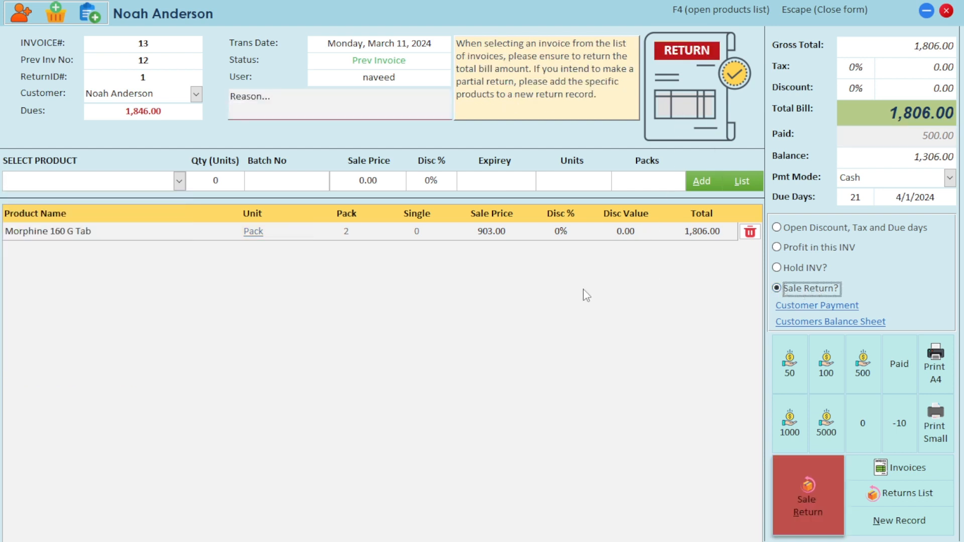
{"action": "left_click", "coordinate": [255, 100]}
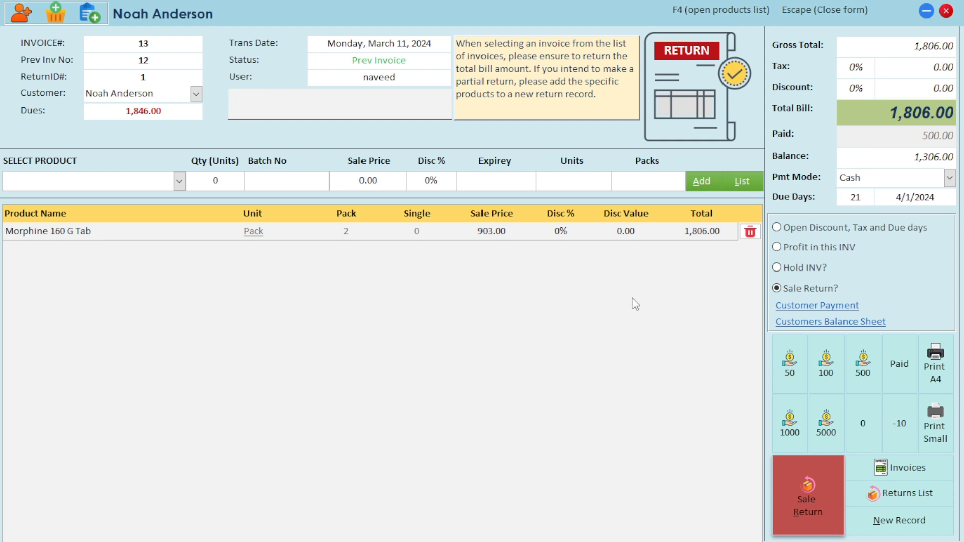
{"action": "left_click", "coordinate": [803, 490]}
{"action": "left_click", "coordinate": [548, 314]}
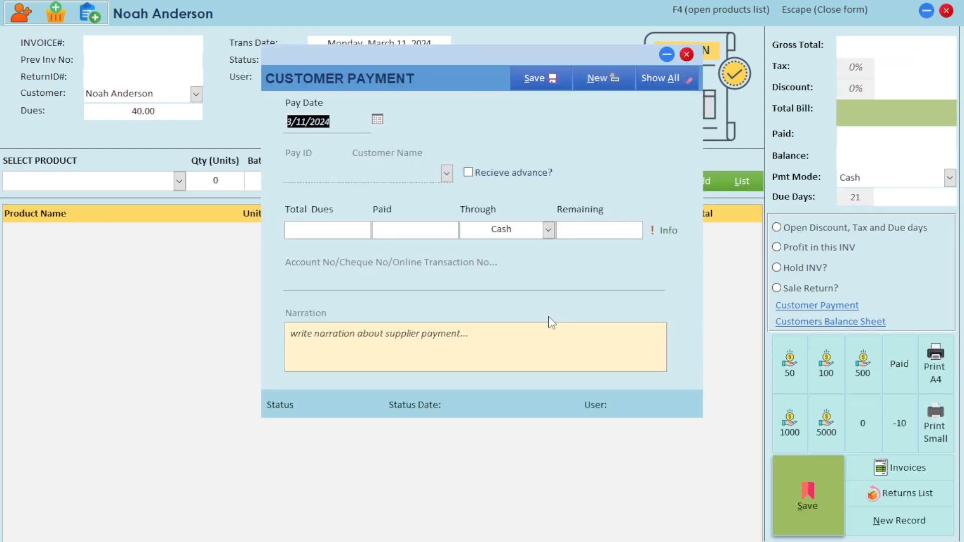
{"action": "left_click", "coordinate": [687, 55]}
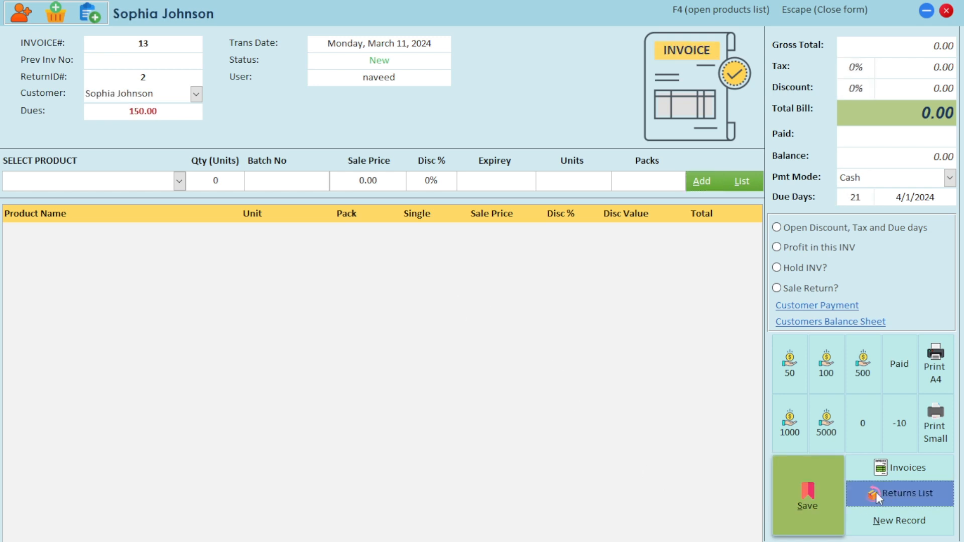
Open the sale returns list, preview the printout of the listed return, decline printing and close the preview.
{"action": "left_click", "coordinate": [890, 492]}
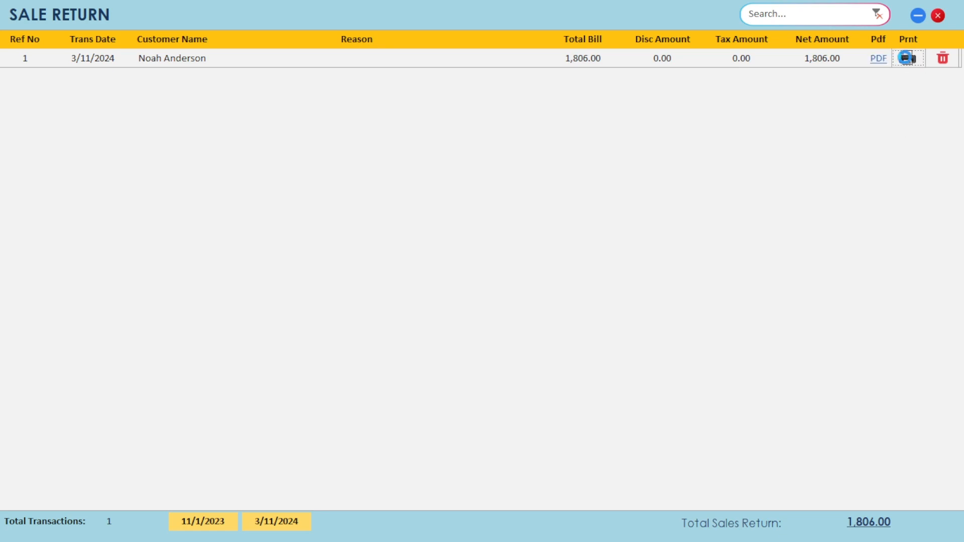
{"action": "left_click", "coordinate": [908, 58]}
{"action": "left_click", "coordinate": [541, 313]}
{"action": "left_click", "coordinate": [951, 8]}
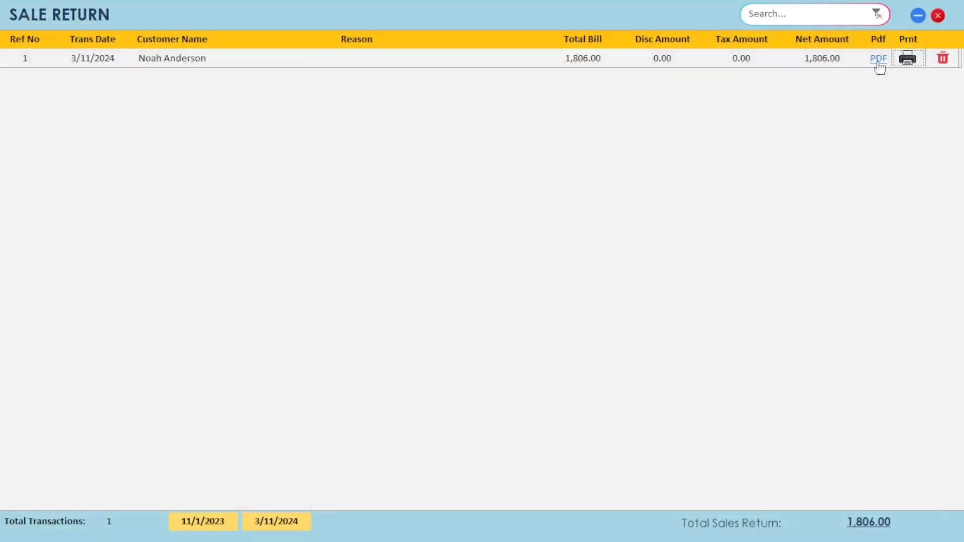